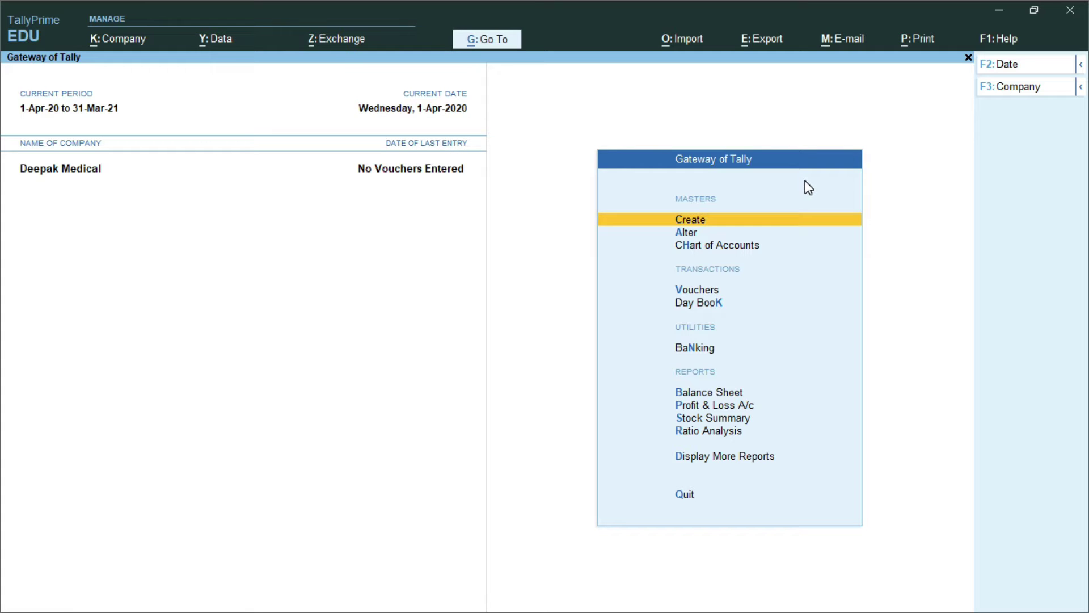
# - Read the purchase and cash sales transactions with their batch details in the Batch Wise Details PDF, and return to TallyPrime
pyautogui.hotkey('alt', 'Tab')
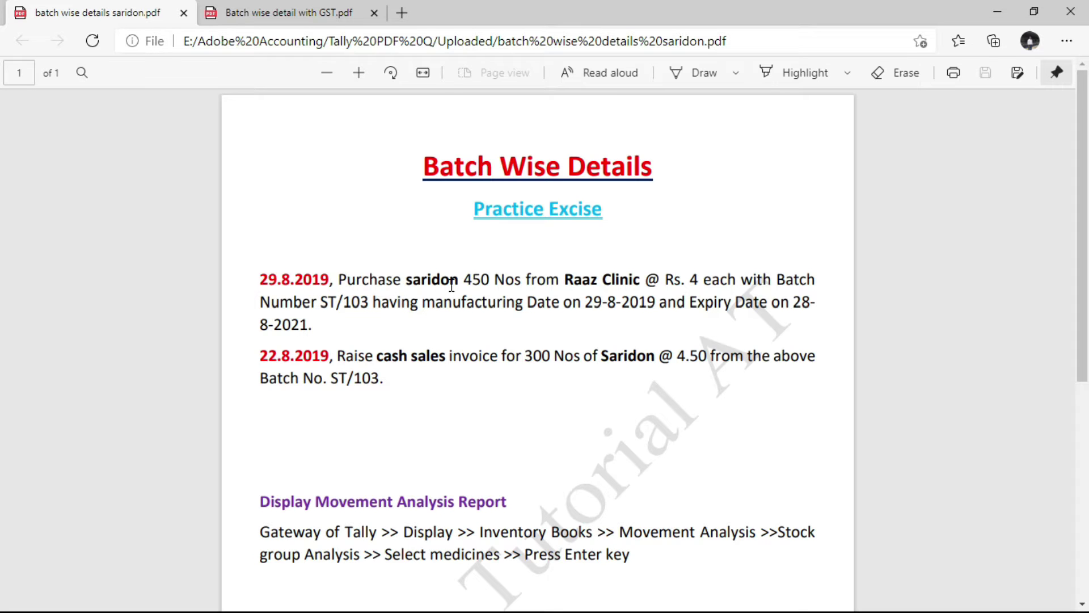
pyautogui.keyDown('ctrl'); pyautogui.scroll(2, 472, 289); pyautogui.keyUp('ctrl')
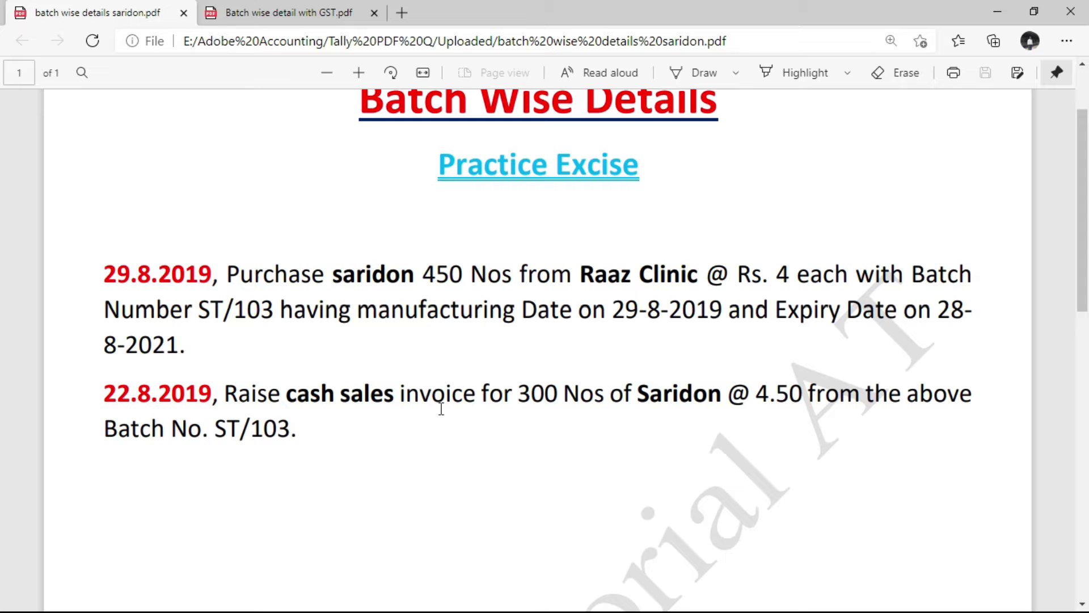
pyautogui.moveTo(621, 308); pyautogui.dragTo(209, 352)
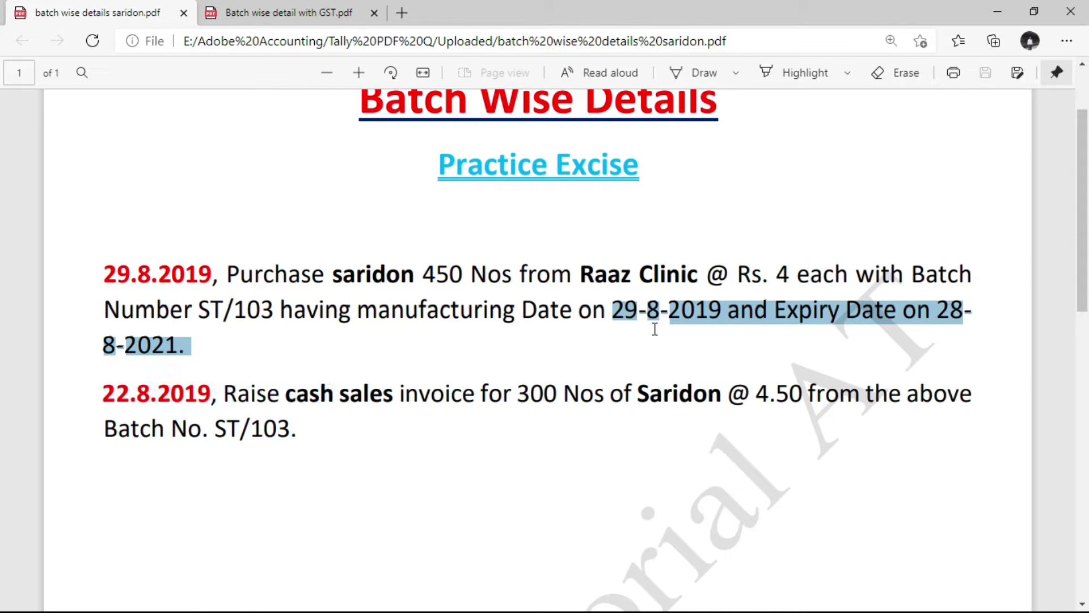
pyautogui.click(637, 309)
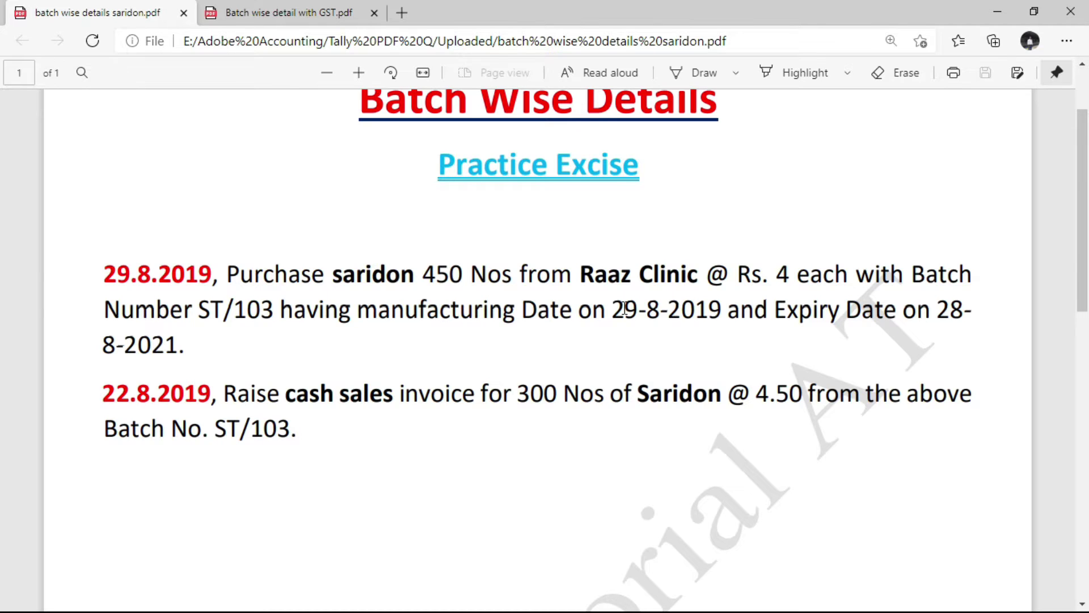
pyautogui.hotkey('alt', 'Tab')
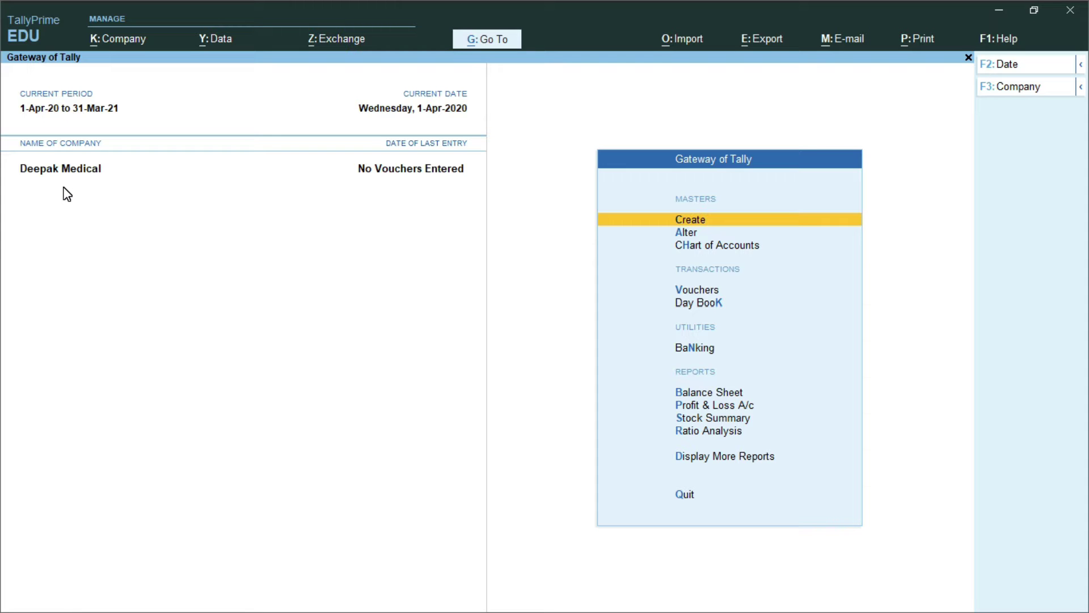
# - Open the company features of Deepak Medical and go to the batch option in the inventory section
pyautogui.press('F11')
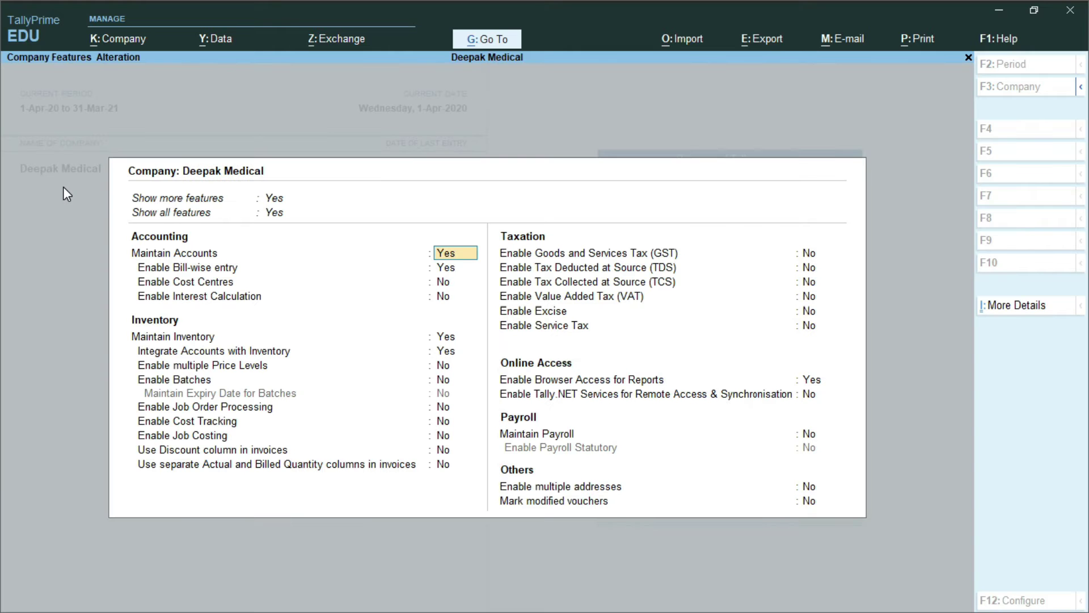
pyautogui.press('Return')
pyautogui.press('Return')
pyautogui.press('Return')
pyautogui.press('Return')
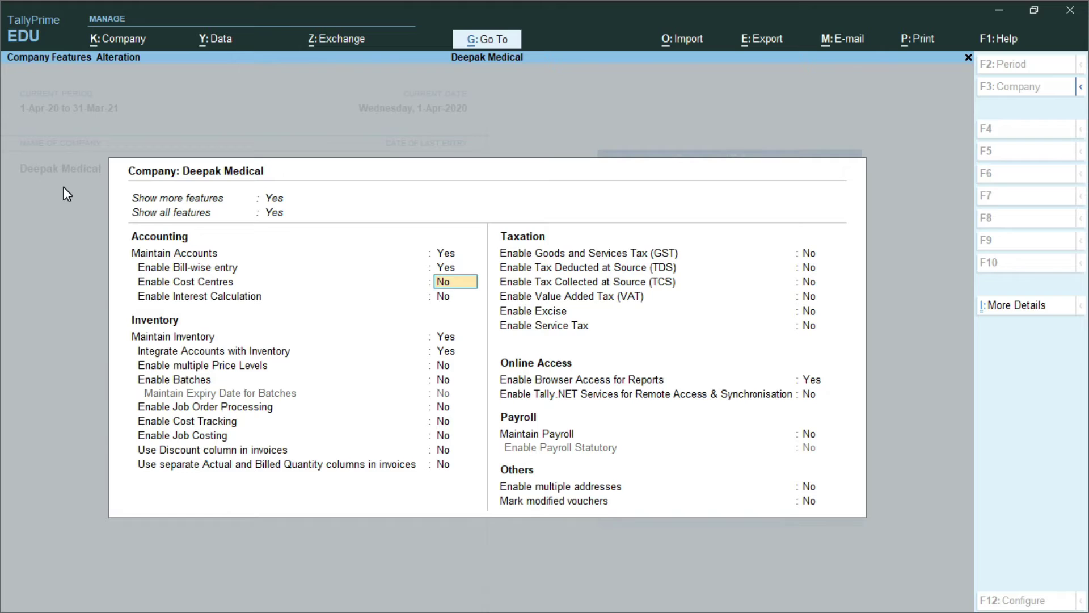
pyautogui.press('Return')
pyautogui.press('Return')
pyautogui.press('Return')
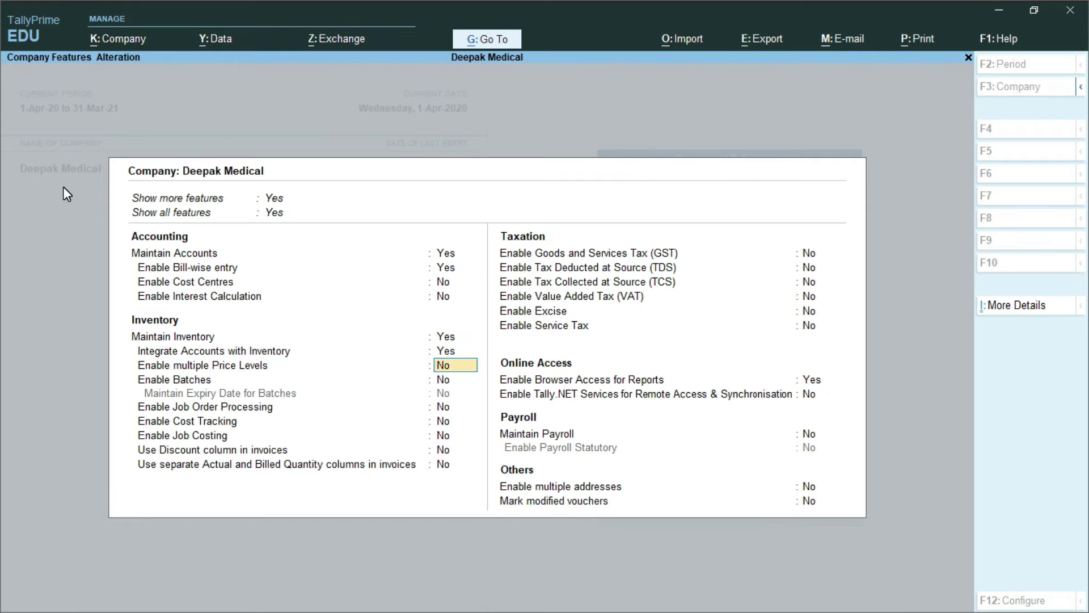
pyautogui.press('ctrl')
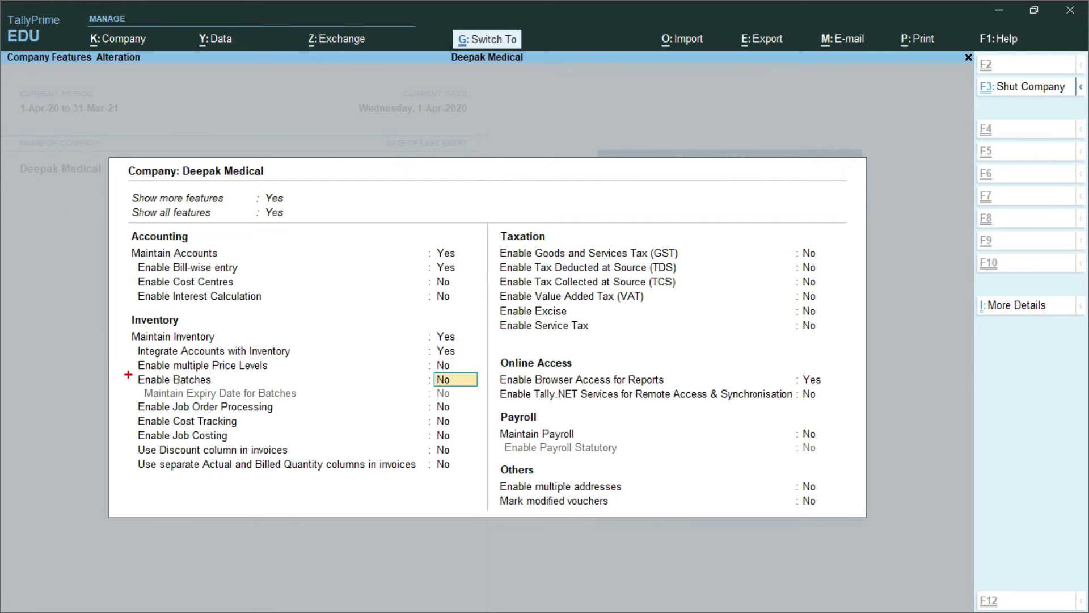
pyautogui.moveTo(126, 375); pyautogui.dragTo(382, 391)
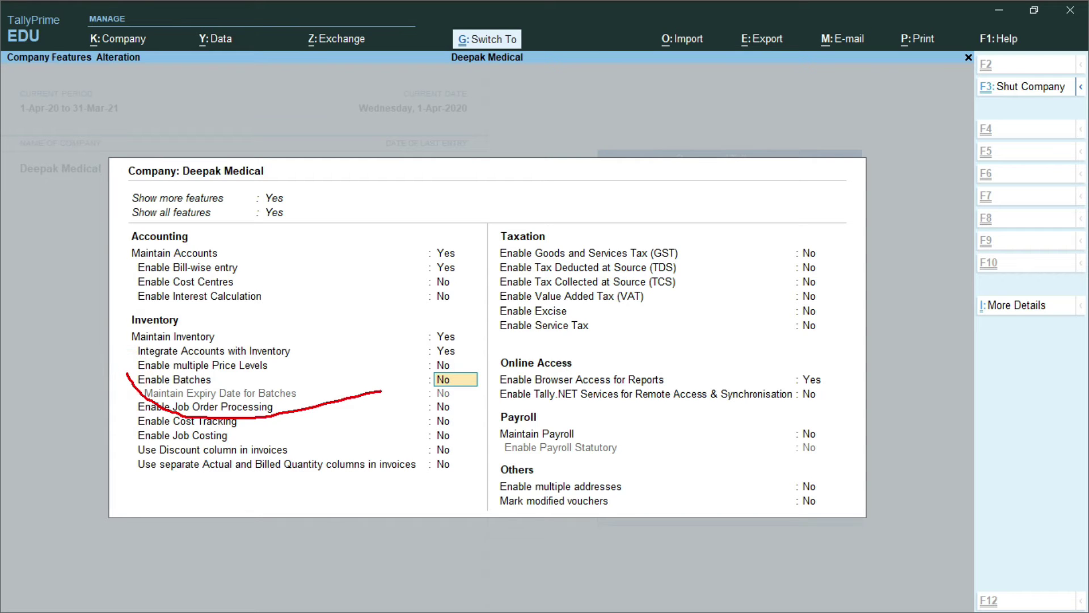
pyautogui.press('Escape')
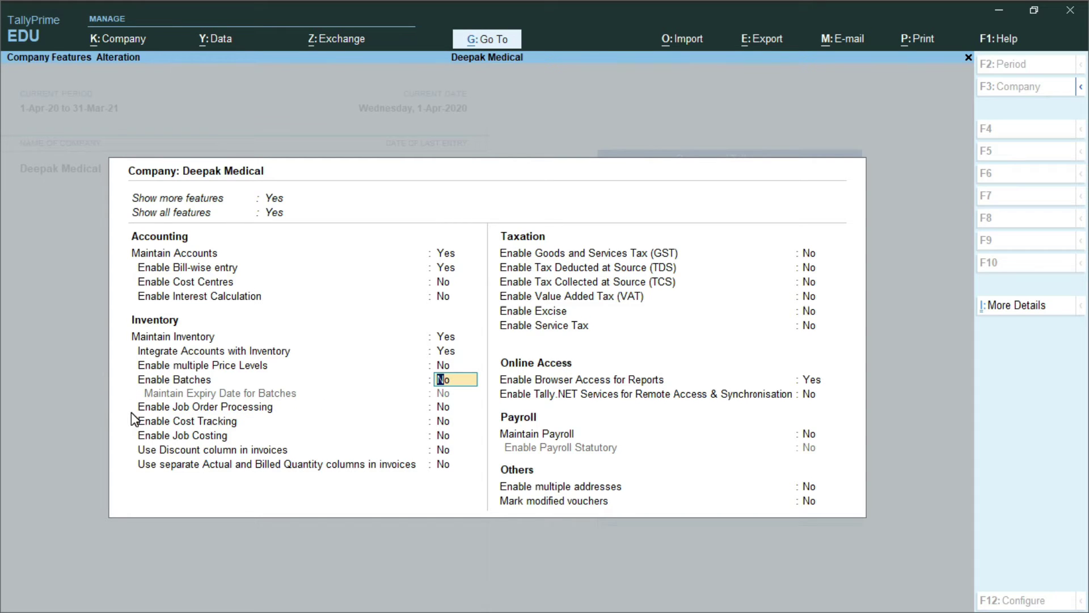
pyautogui.press('ctrl')
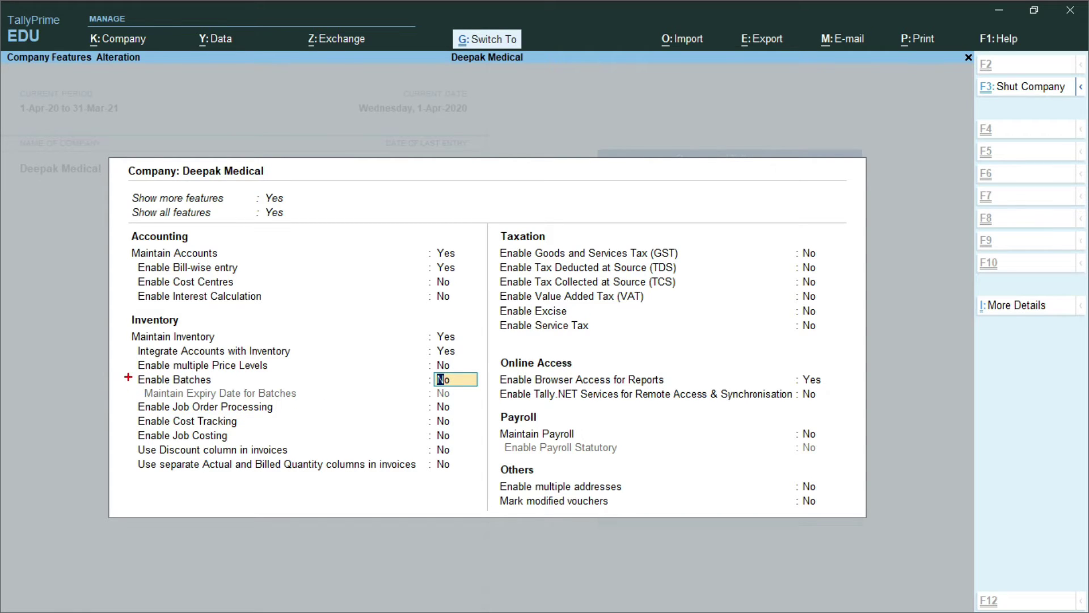
pyautogui.click(133, 375)
pyautogui.moveTo(134, 374)
pyautogui.mouseDown()
pyautogui.moveTo(185, 395)
pyautogui.moveTo(467, 400)
pyautogui.mouseUp()
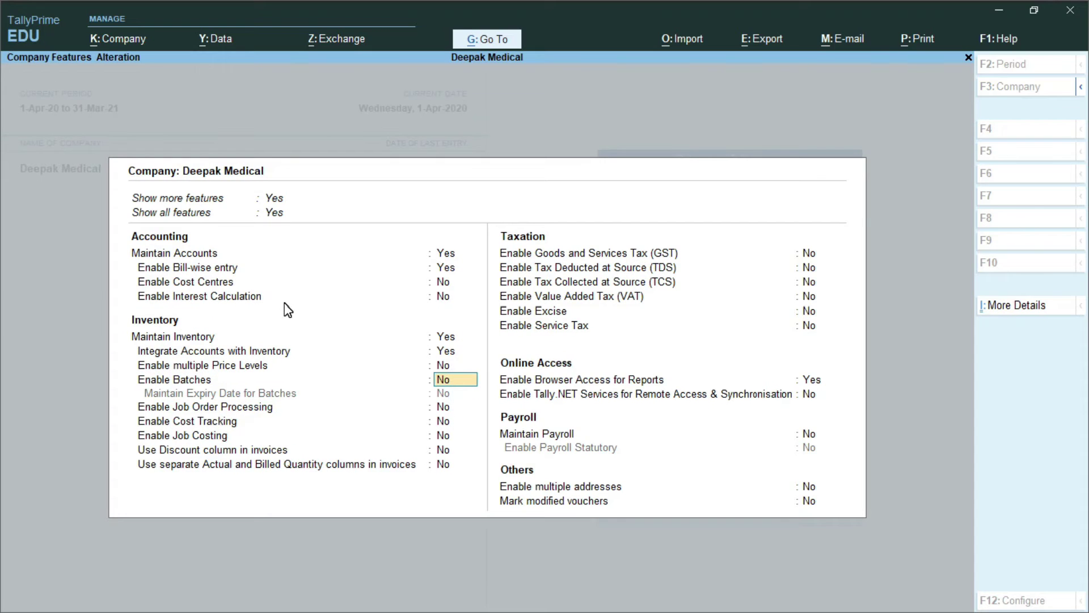
# - Set Enable Batches and Maintain Expiry Date for Batches to Yes and save the company features with all other options at their defaults
pyautogui.write('y')
pyautogui.press('Return')
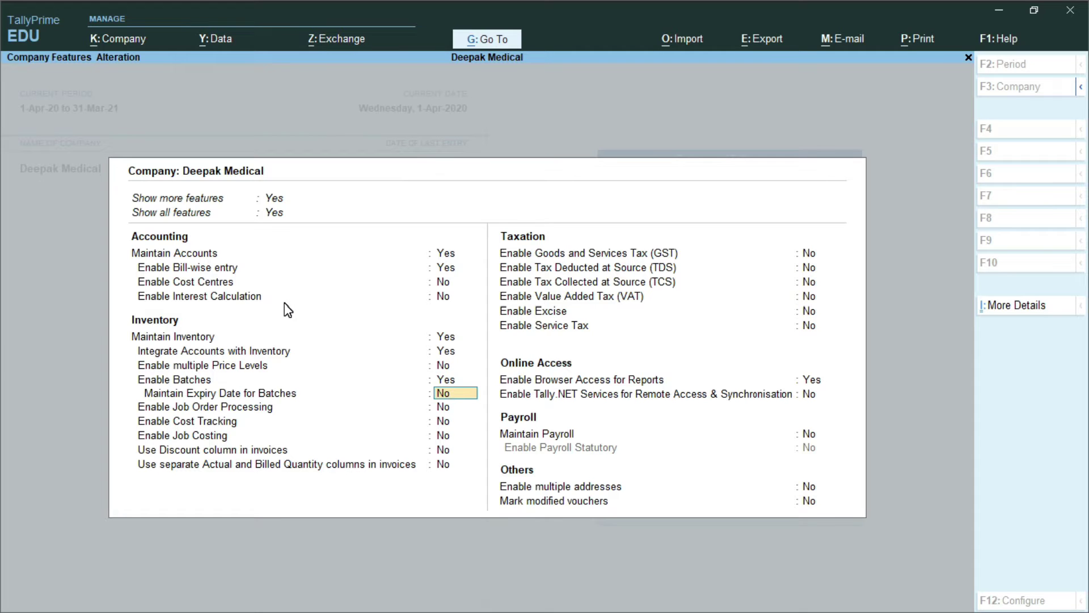
pyautogui.write('y')
pyautogui.press('Return')
pyautogui.press('Return')
pyautogui.press('Return')
pyautogui.press('Return')
pyautogui.press('Return')
pyautogui.press('Return')
pyautogui.press('Return')
pyautogui.press('Return')
pyautogui.press('Return')
pyautogui.press('Return')
pyautogui.press('Return')
pyautogui.press('Return')
pyautogui.press('Return')
pyautogui.press('Return')
pyautogui.press('Return')
pyautogui.press('Return')
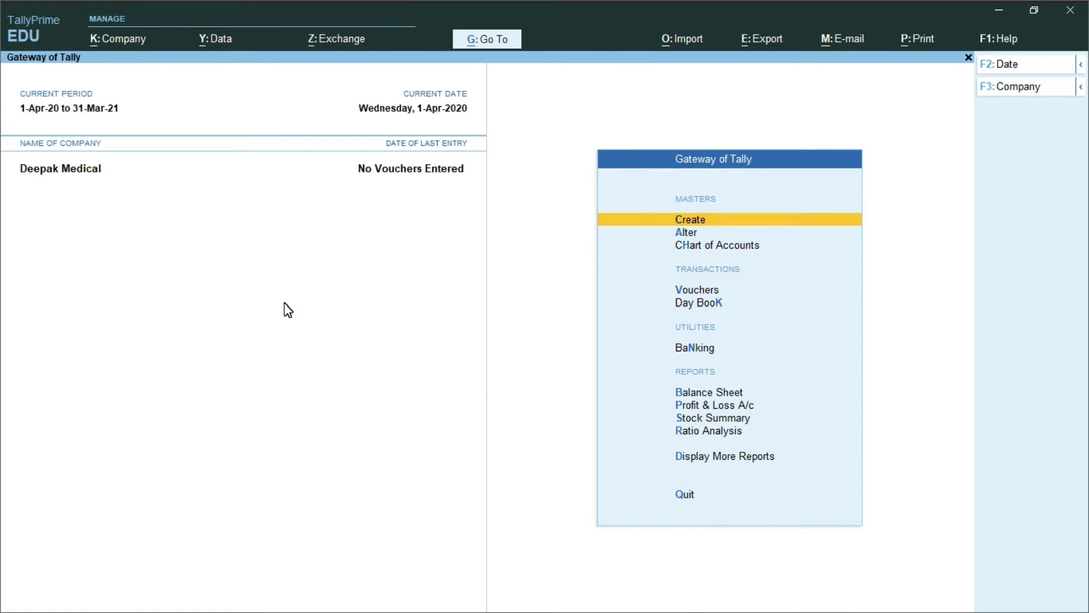
# - Switch to the exercise PDF to check the supplier in the purchase transaction, and return to TallyPrime
pyautogui.hotkey('alt', 'Tab')
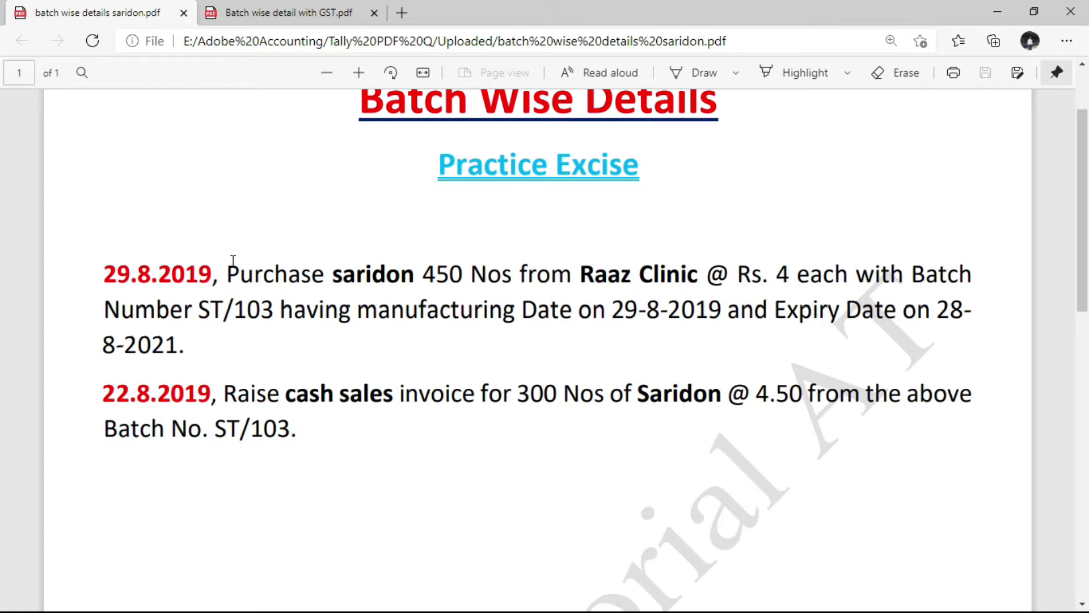
pyautogui.doubleClick(254, 273)
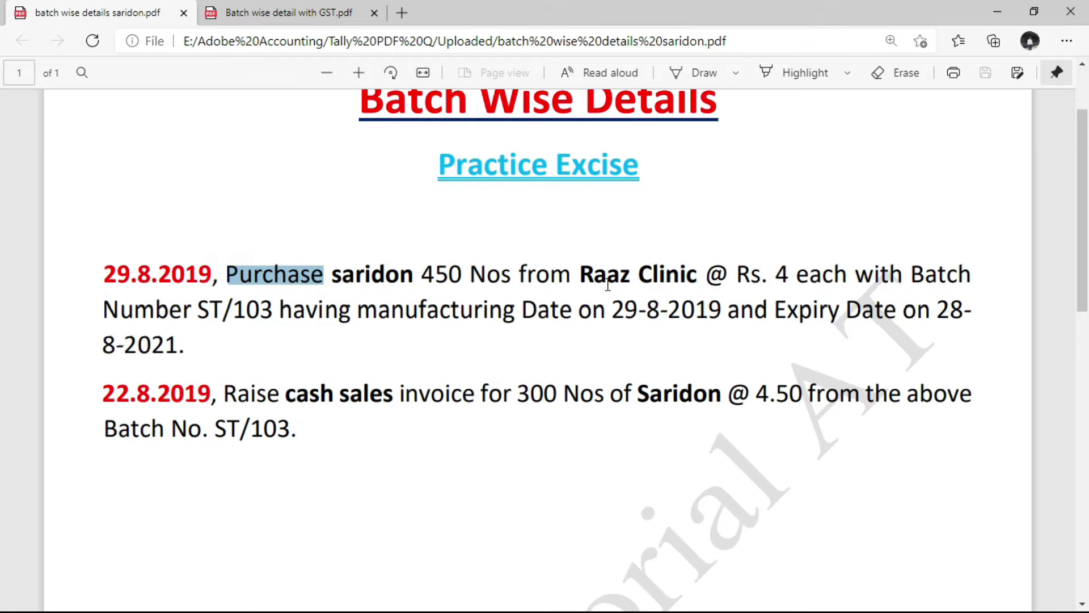
pyautogui.moveTo(584, 284); pyautogui.dragTo(701, 271)
pyautogui.hotkey('alt', 'Tab')
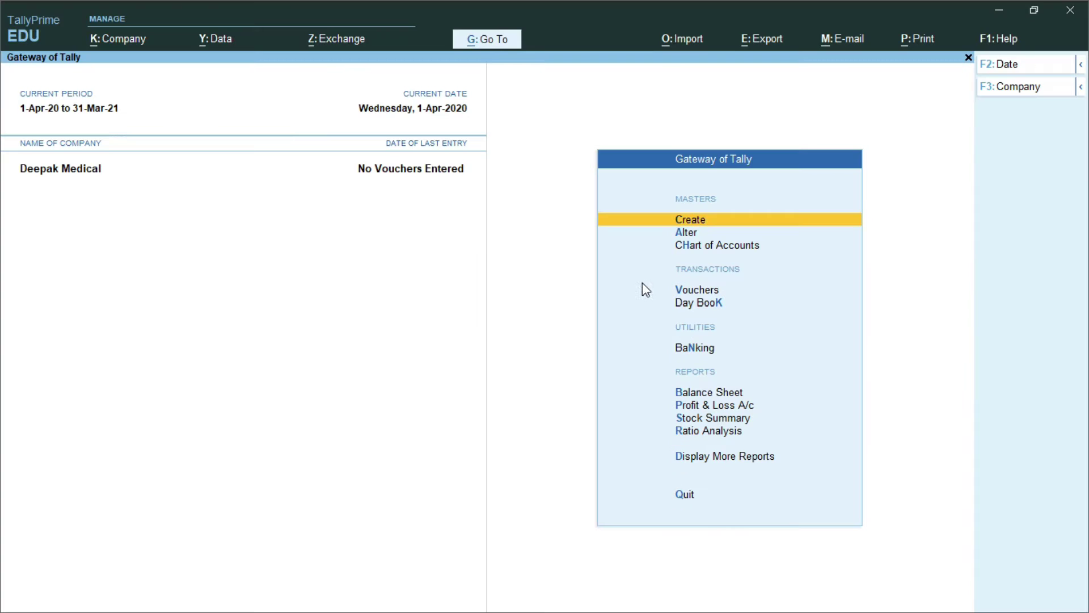
# - Start creating a ledger and name it Raaz Clinic, checking the name against the exercise PDF
pyautogui.press('Return')
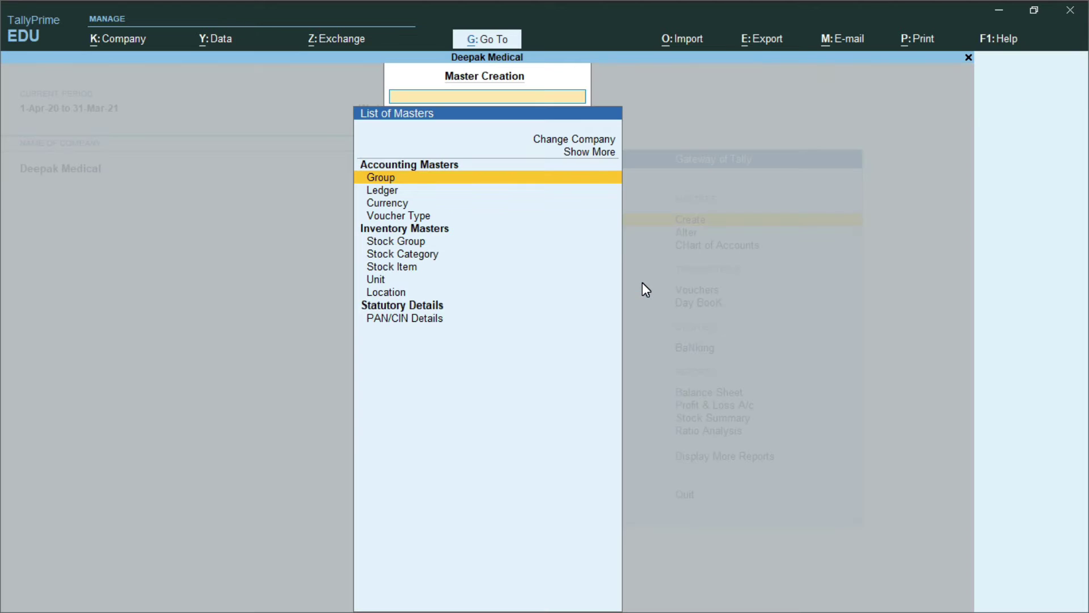
pyautogui.press('Down')
pyautogui.press('Return')
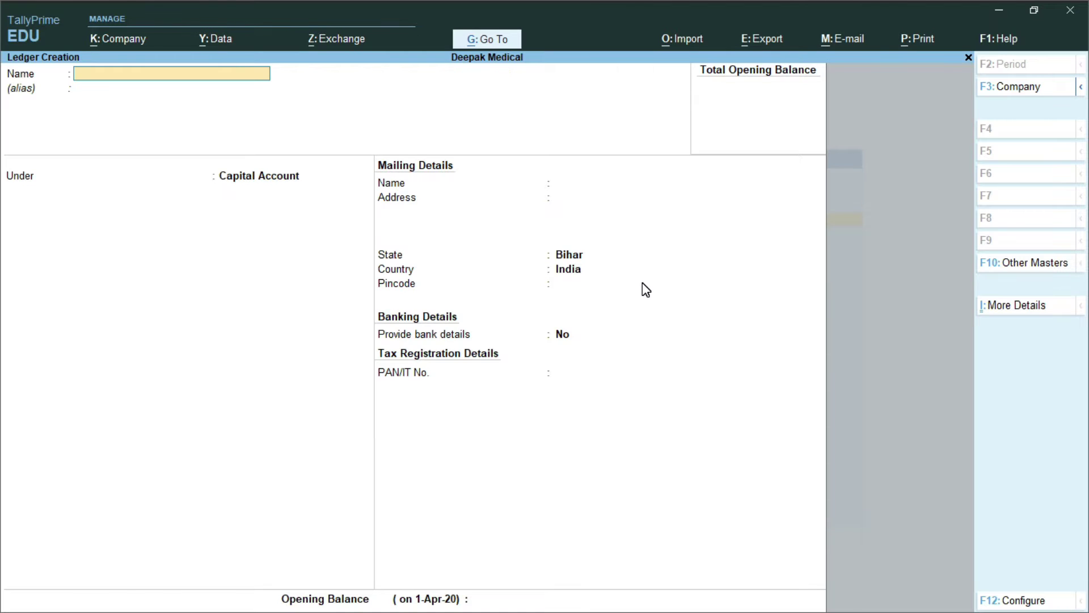
pyautogui.write('Raaz clinic')
pyautogui.hotkey('alt', 'Tab')
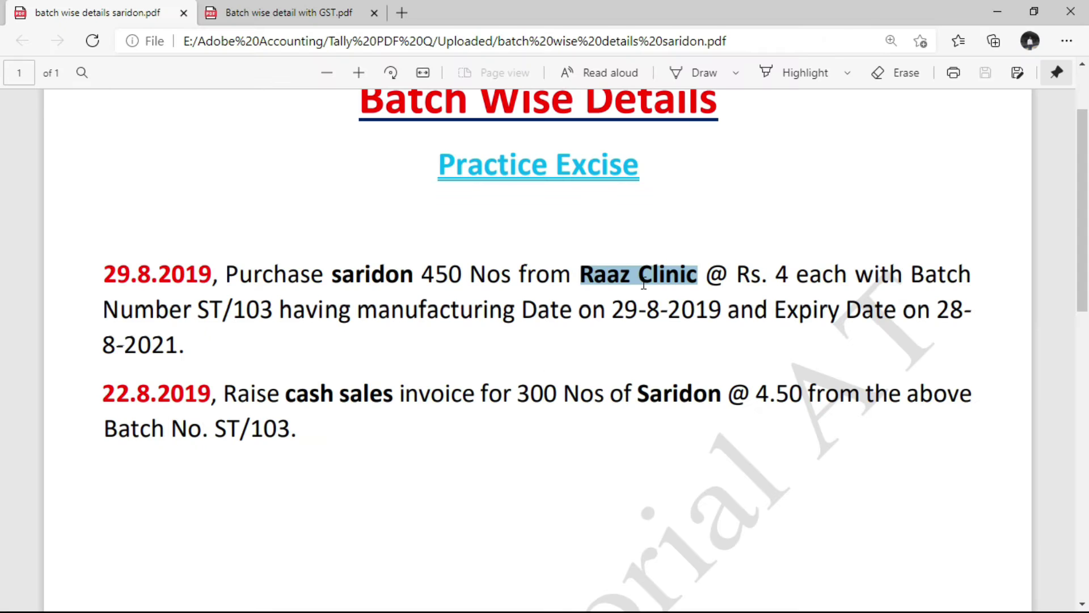
pyautogui.hotkey('alt', 'Tab')
pyautogui.press('Return')
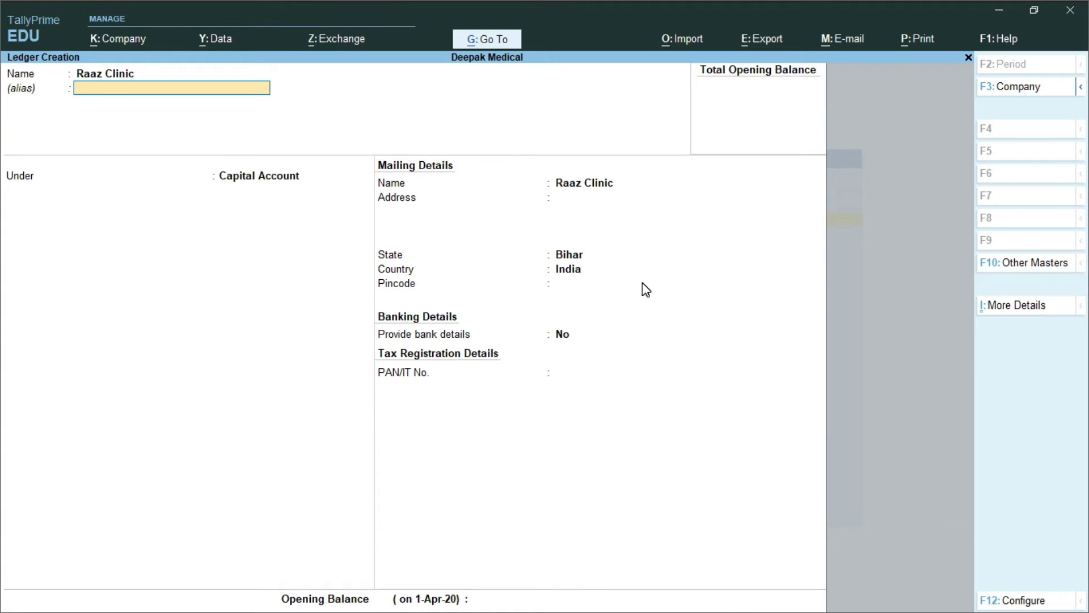
# - Leave the alias empty and place the Raaz Clinic ledger under Sundry Creditors
pyautogui.press('Return')
pyautogui.write('S')
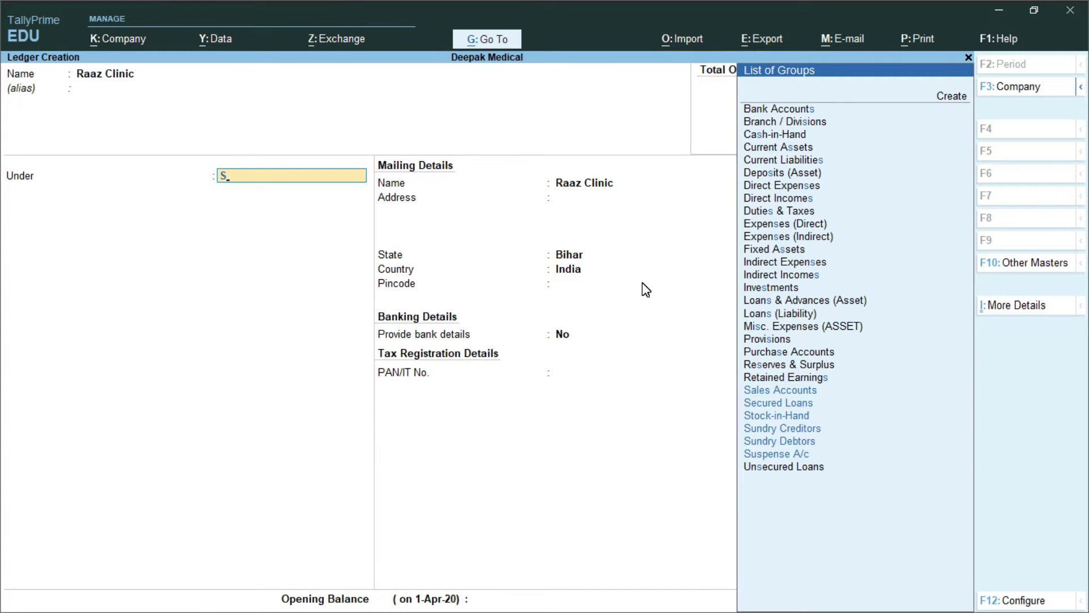
pyautogui.press('Down')
pyautogui.press('Down')
pyautogui.press('Down')
pyautogui.press('Down')
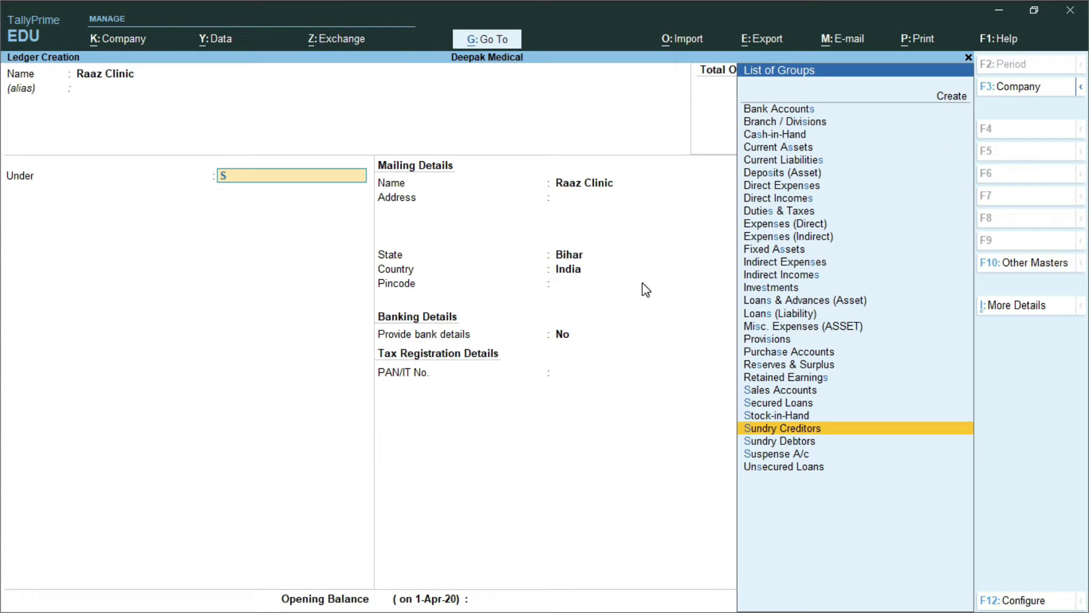
pyautogui.press('Return')
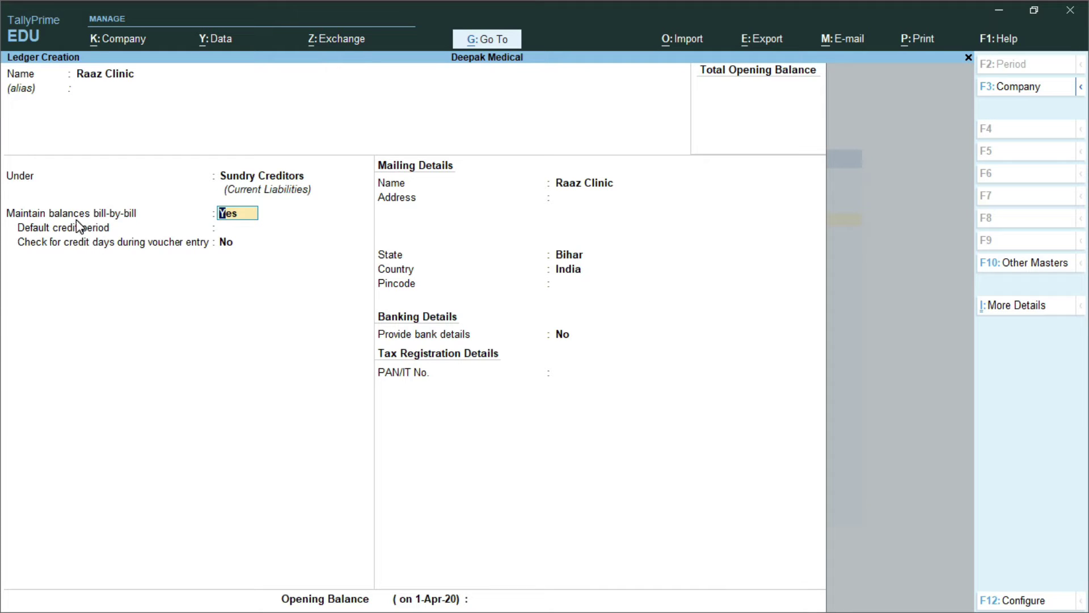
# - Keep bill-by-bill balances at Yes, leave the credit, mailing, banking and tax details at their defaults, and save the ledger
pyautogui.press('ctrl')
pyautogui.press('Return')
pyautogui.press('Return')
pyautogui.press('Return')
pyautogui.press('Return')
pyautogui.press('Return')
pyautogui.press('Return')
pyautogui.press('Return')
pyautogui.press('Return')
pyautogui.press('Return')
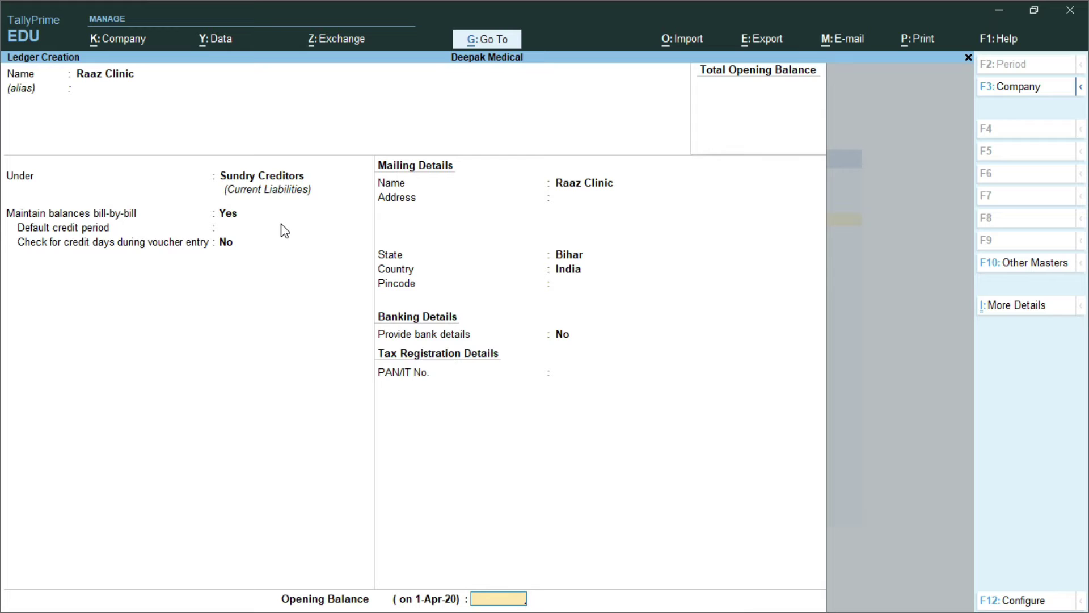
pyautogui.press('Return')
pyautogui.press('Return')
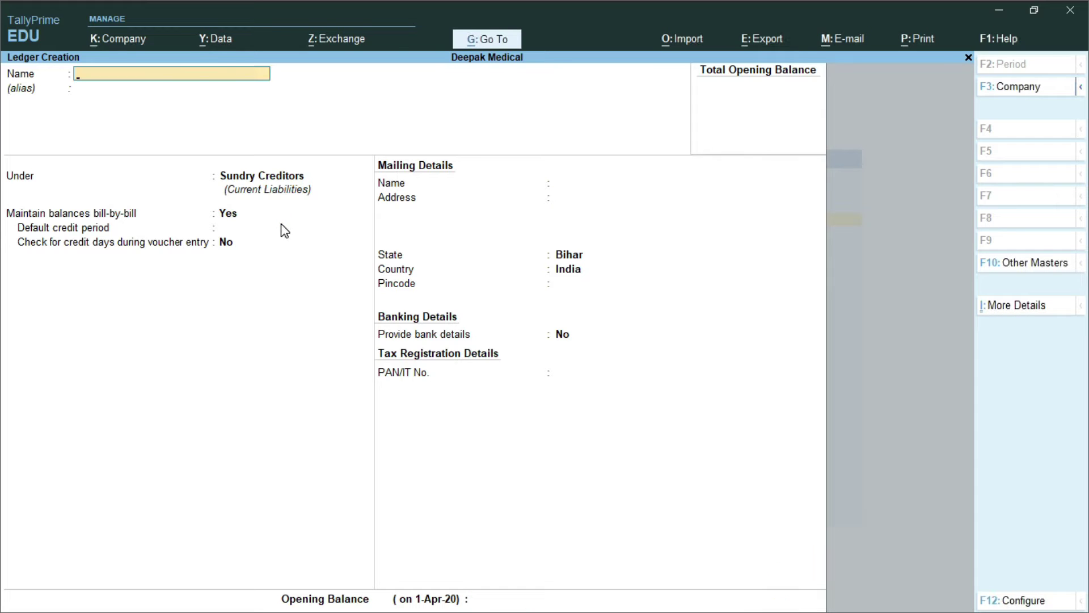
# - Name the next ledger Purchase, leave its alias empty and place it under Purchase Accounts
pyautogui.write('Purchase')
pyautogui.press('Return')
pyautogui.press('Return')
pyautogui.write('P')
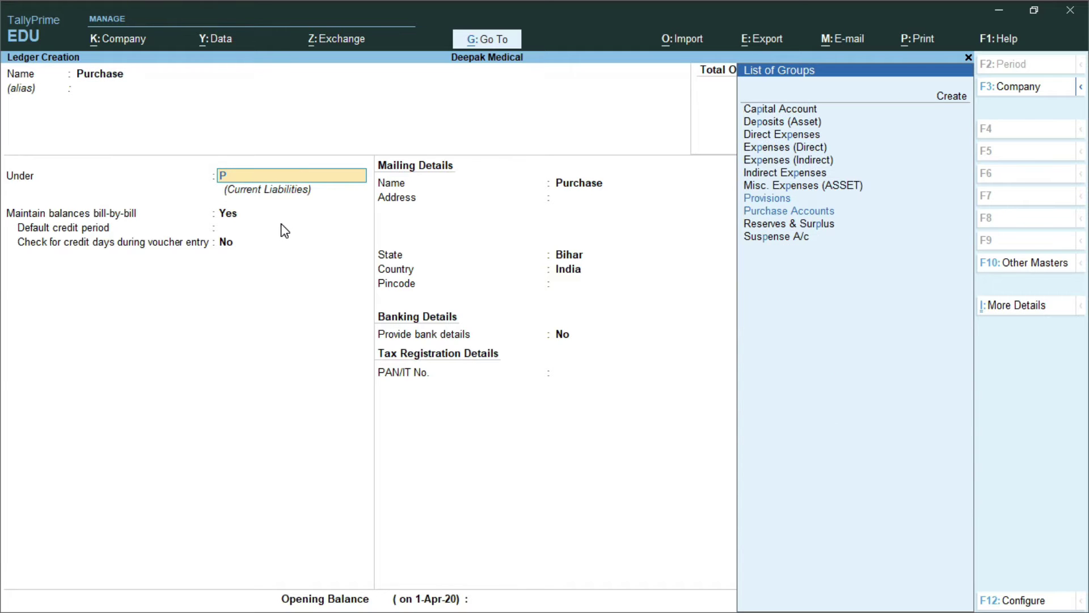
pyautogui.press('Down')
pyautogui.press('Down')
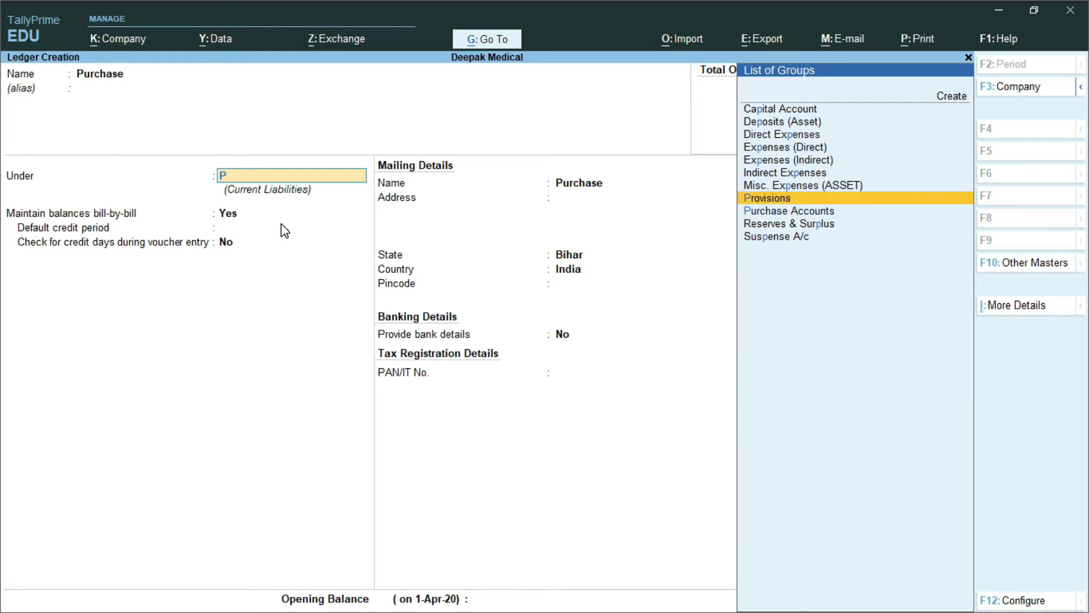
pyautogui.press('Return')
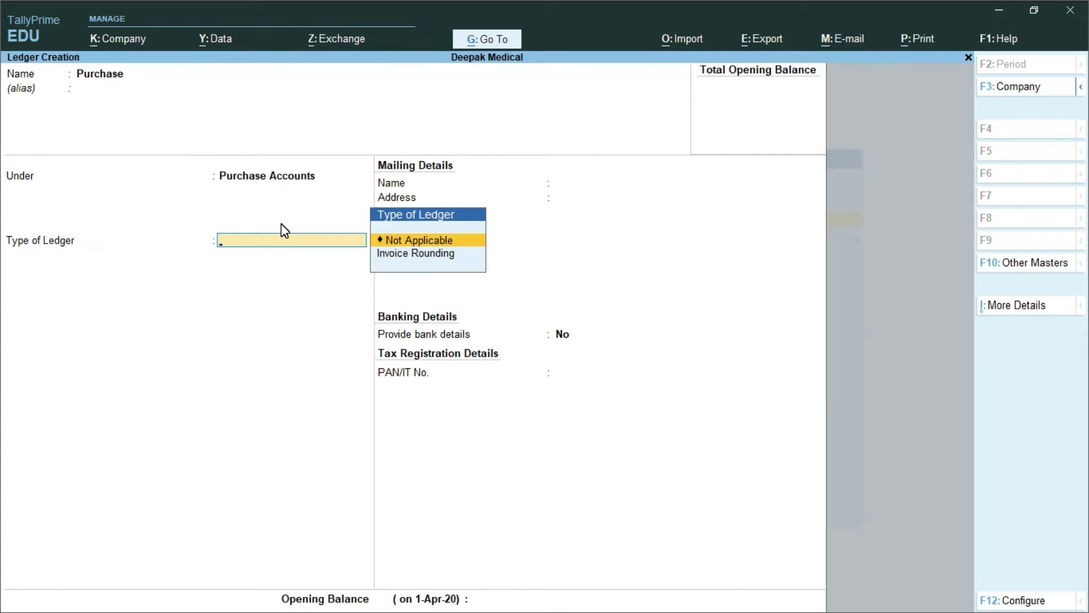
# - Set the ledger type to Not Applicable, save the Purchase ledger and leave ledger creation
pyautogui.press('Return')
pyautogui.press('Return')
pyautogui.press('Return')
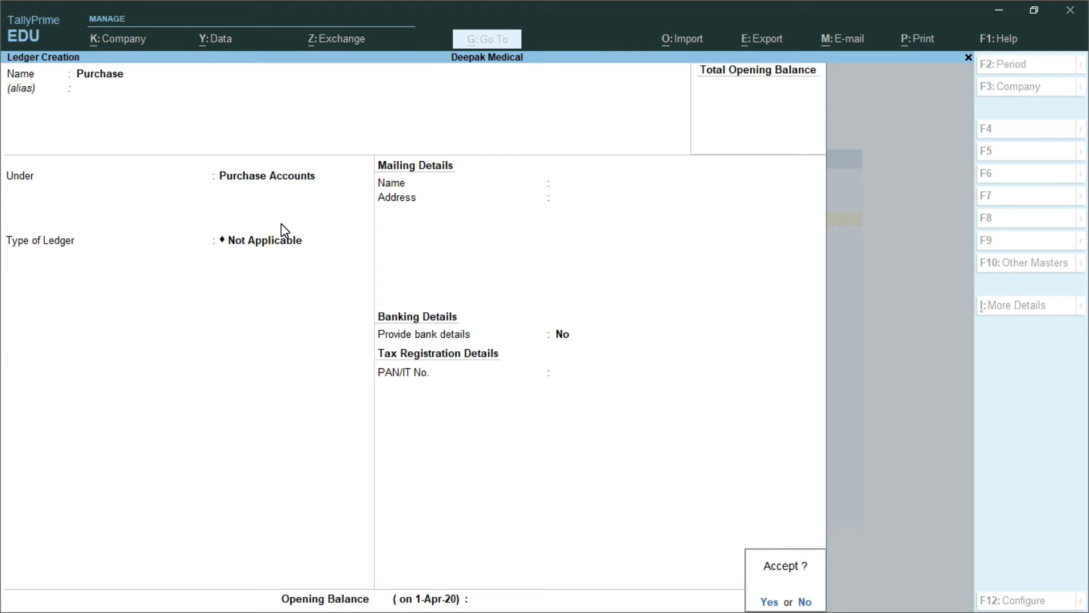
pyautogui.press('Escape')
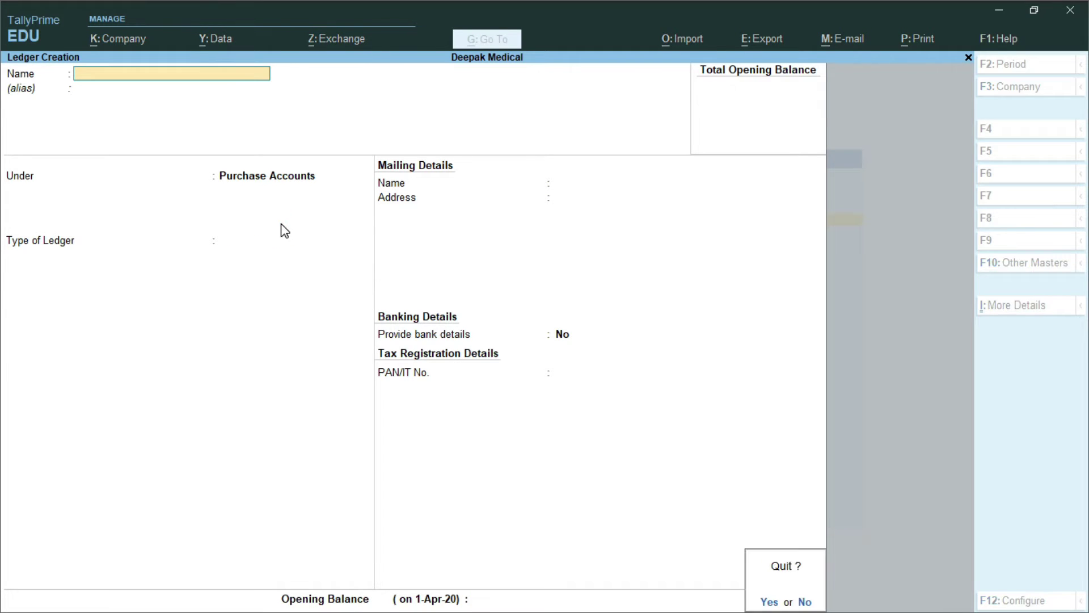
pyautogui.press('Return')
# - Switch to the exercise PDF to check the item in the purchase transaction, and return to TallyPrime's master list
pyautogui.hotkey('alt', 'Tab')
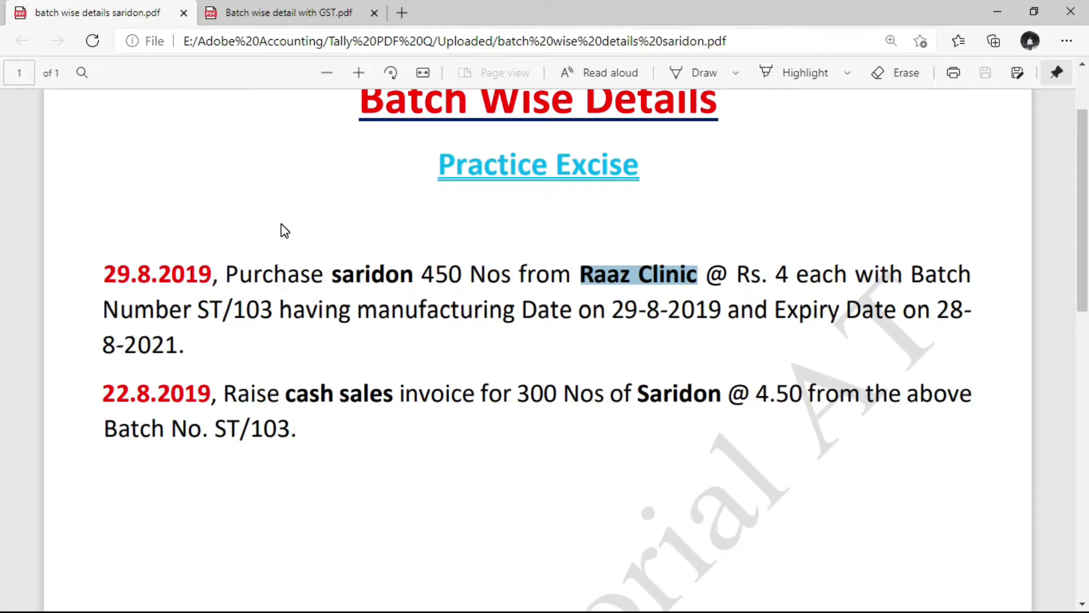
pyautogui.click(334, 282)
pyautogui.moveTo(363, 284); pyautogui.dragTo(410, 283)
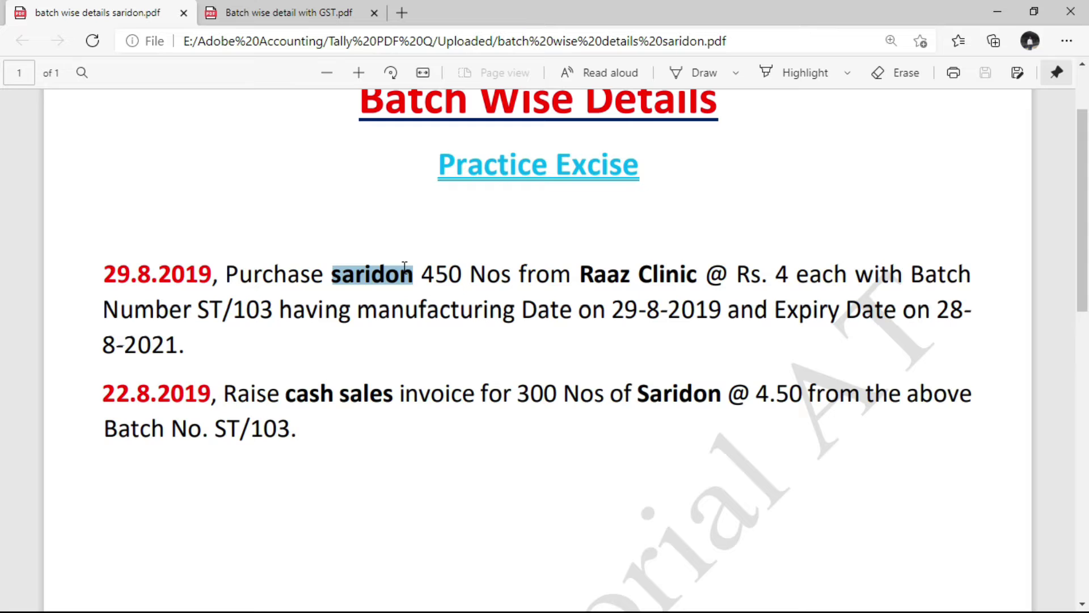
pyautogui.hotkey('alt', 'Tab')
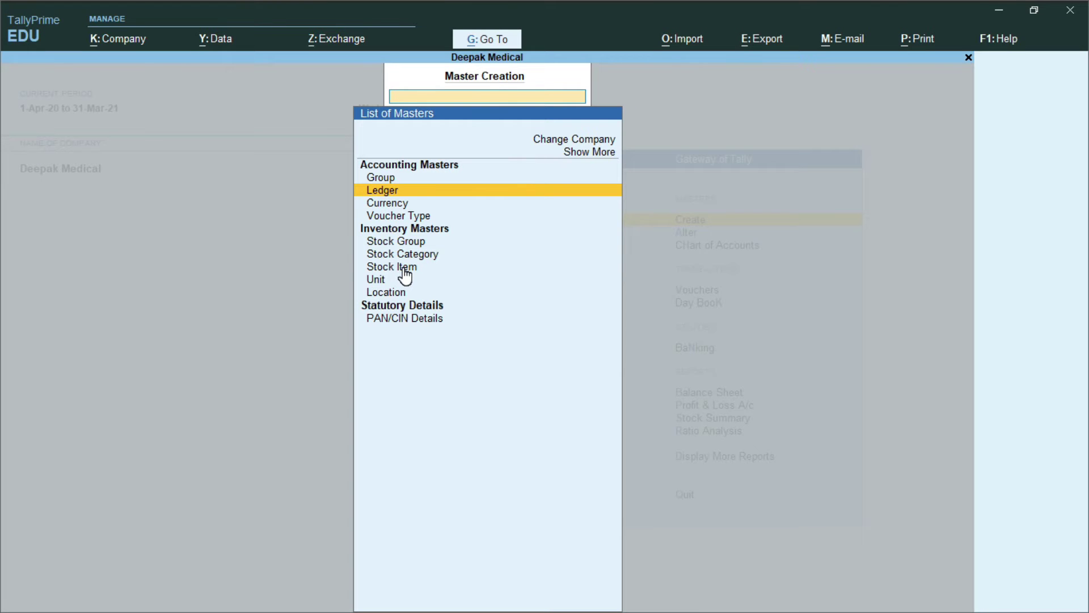
# - Start a new stock item master, name it Saridon and leave its alias empty
pyautogui.press('Escape')
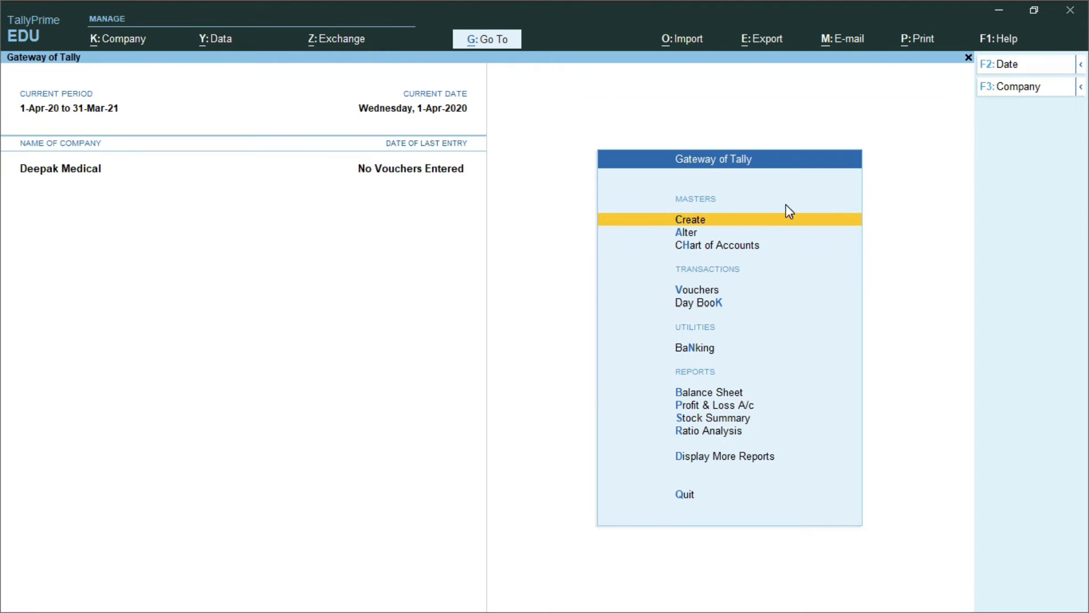
pyautogui.click(740, 224)
pyautogui.press('Down')
pyautogui.press('Down')
pyautogui.press('Down')
pyautogui.press('Down')
pyautogui.press('Down')
pyautogui.press('Down')
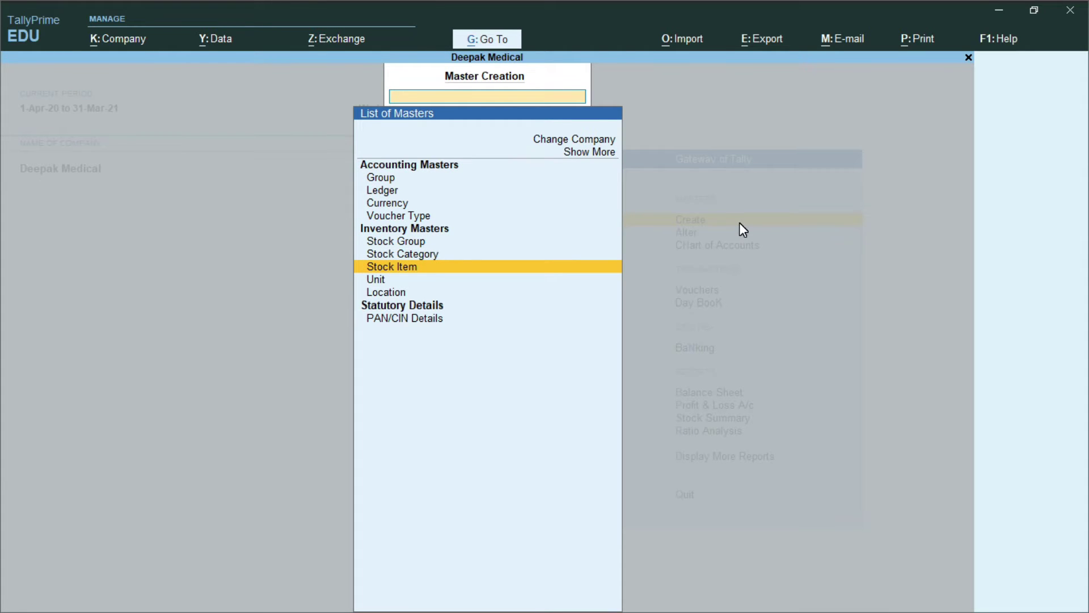
pyautogui.press('Return')
pyautogui.write('Saridon')
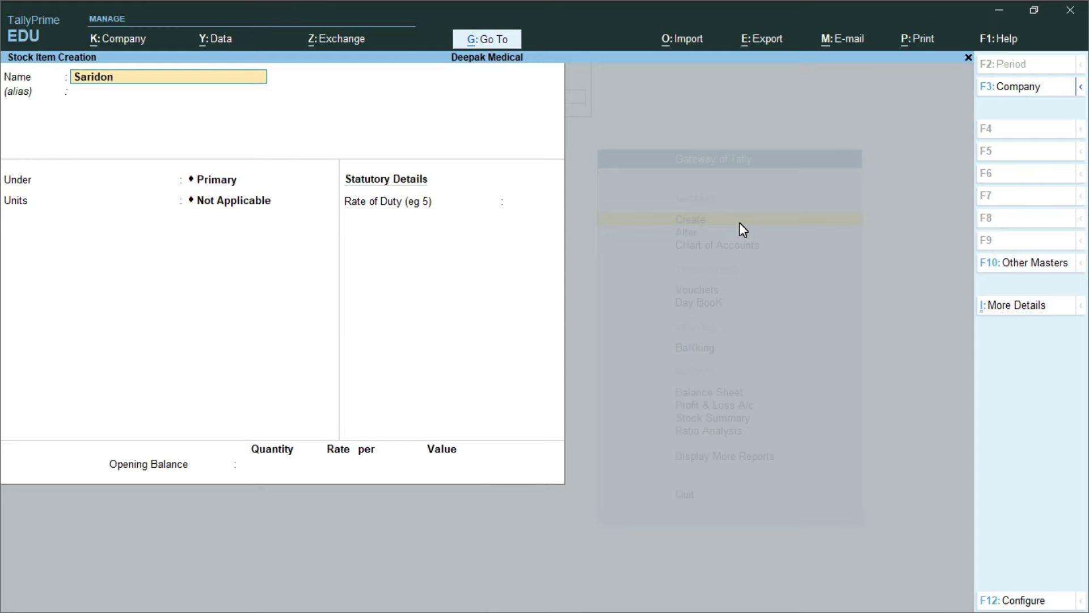
pyautogui.press('Return')
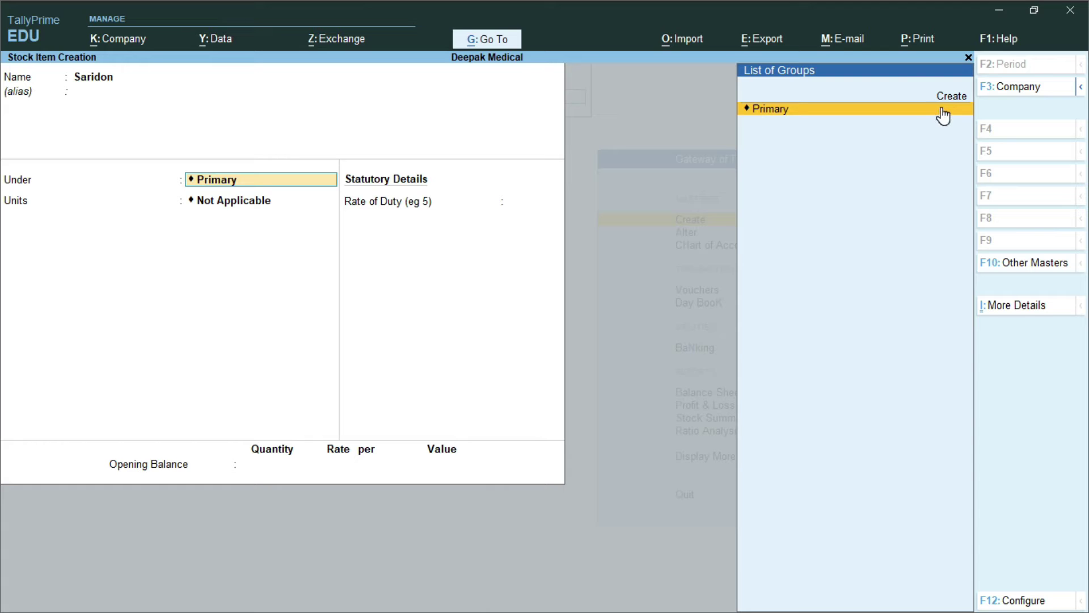
# - Create a stock group named Medicine under Primary, without adding item quantities, and assign Saridon to it
pyautogui.press('ctrl')
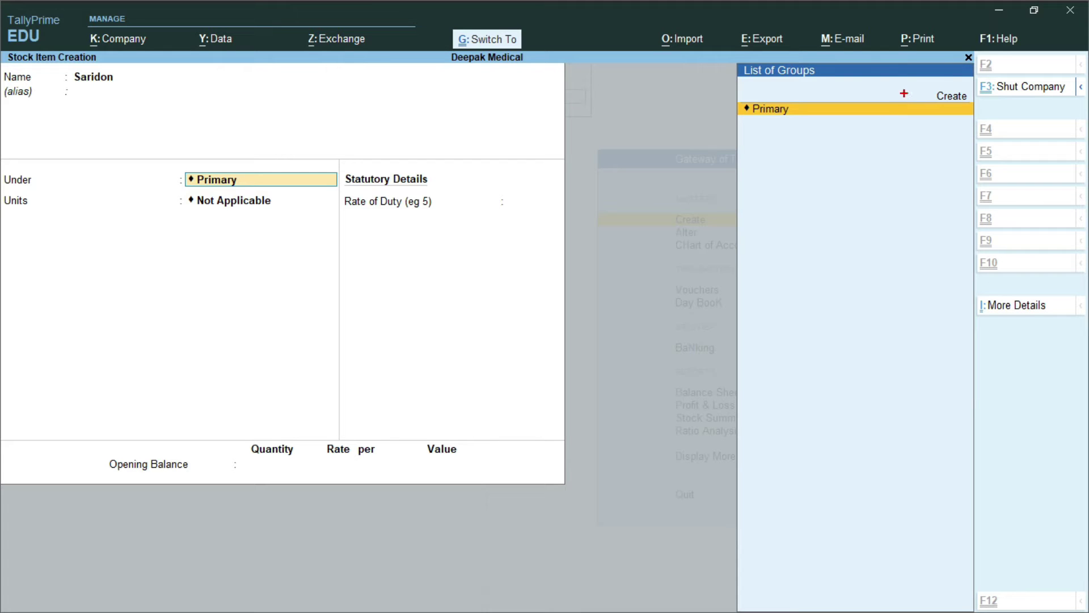
pyautogui.moveTo(898, 84); pyautogui.dragTo(982, 109)
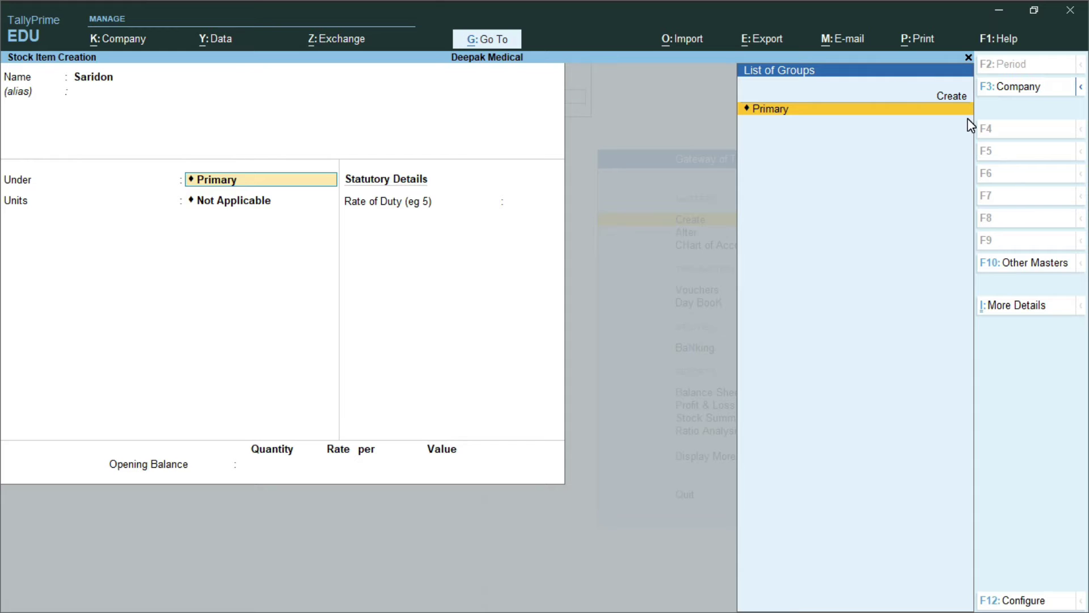
pyautogui.press('Up')
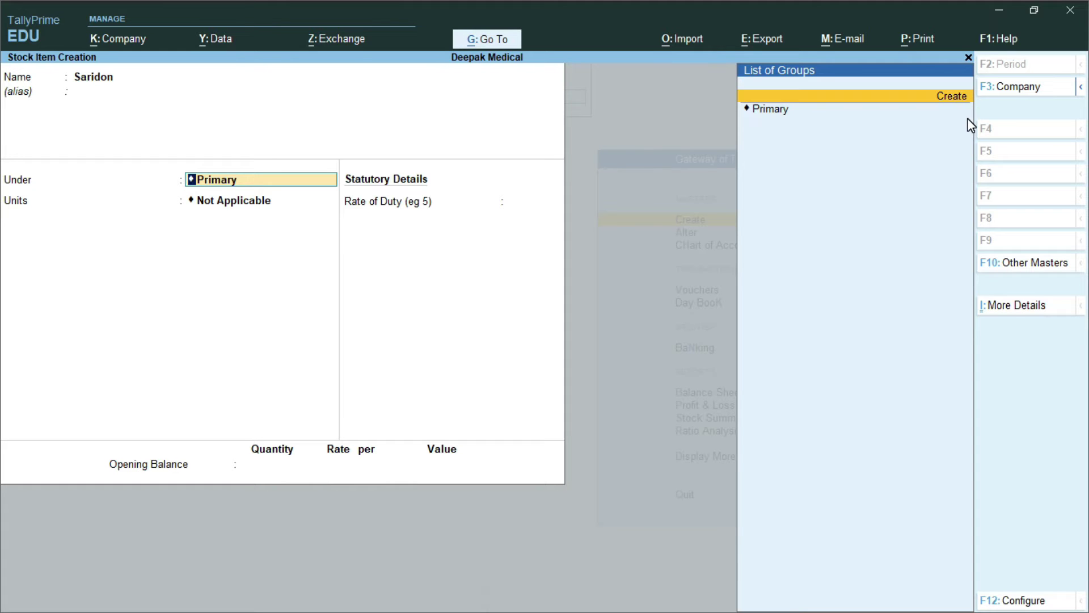
pyautogui.press('Return')
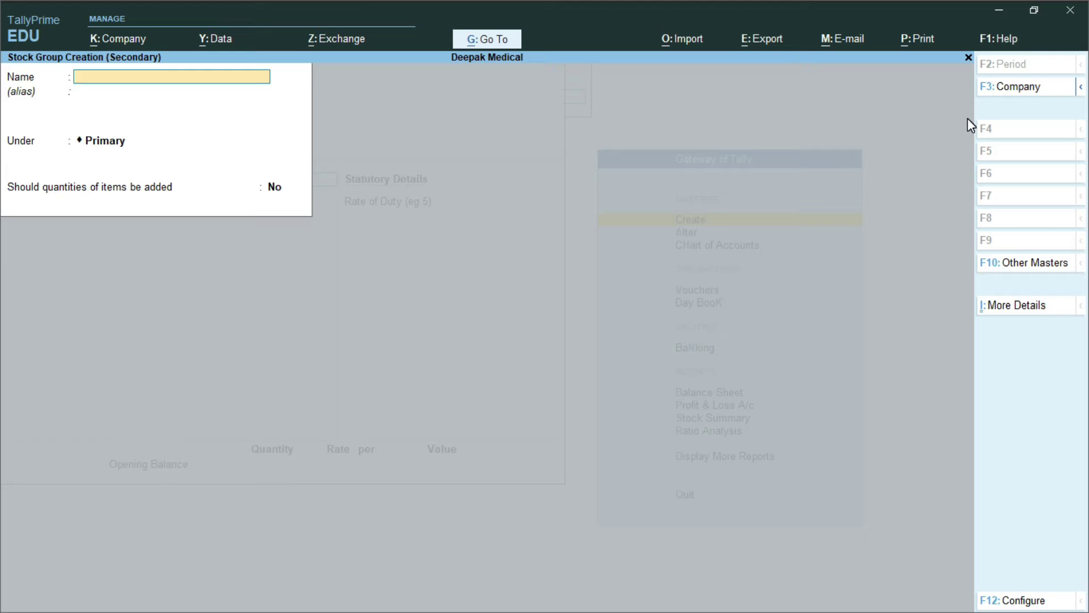
pyautogui.write('Medicine')
pyautogui.press('Return')
pyautogui.press('Return')
pyautogui.press('Return')
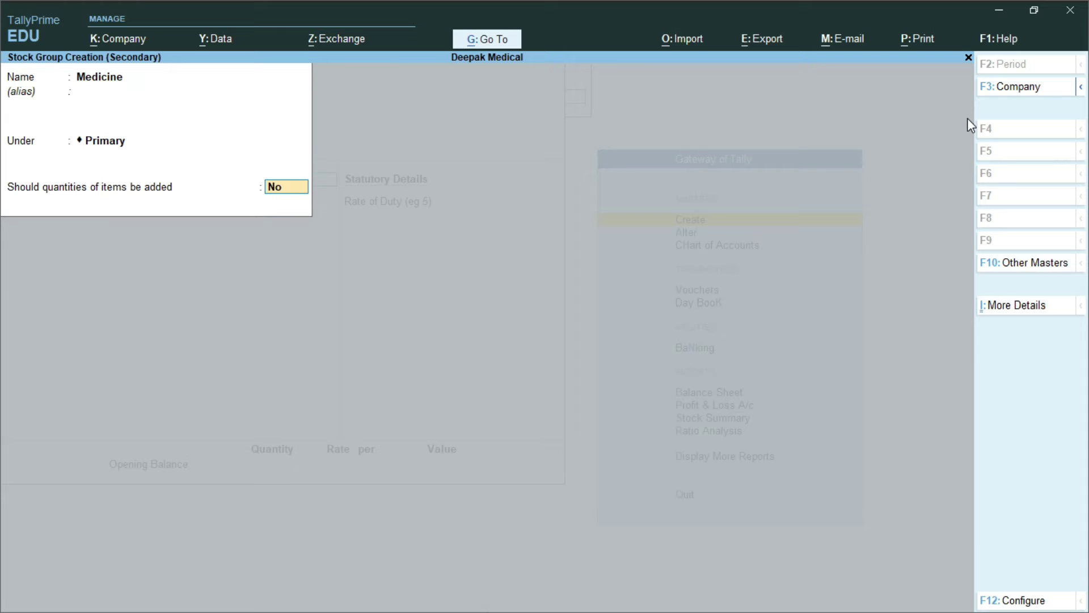
pyautogui.press('Return')
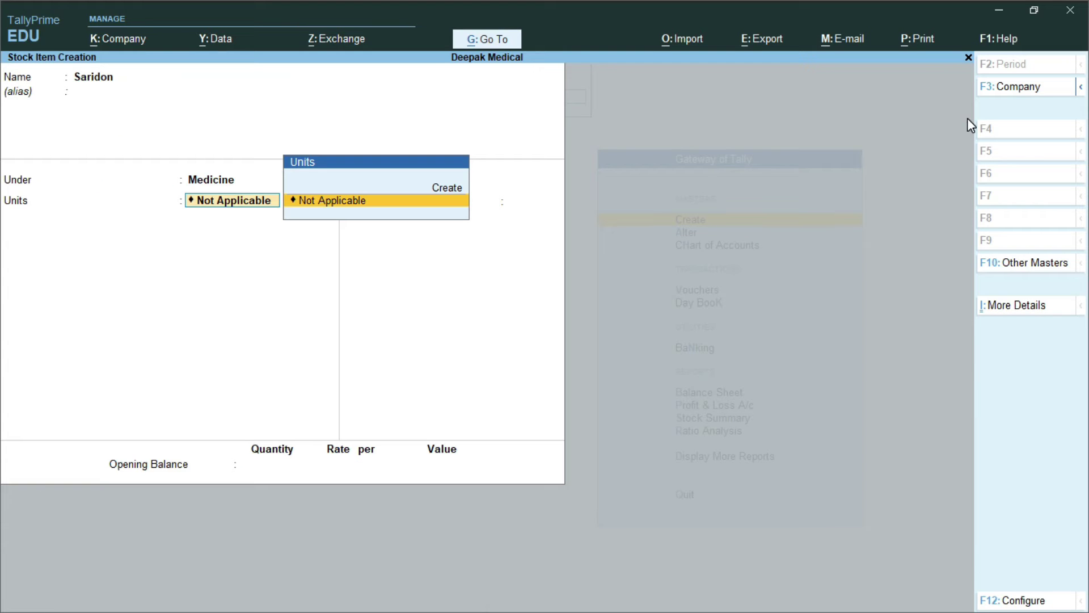
# - Create a simple unit with the symbol Nos, no formal name and 0 decimal places for the Saridon item
pyautogui.press('Up')
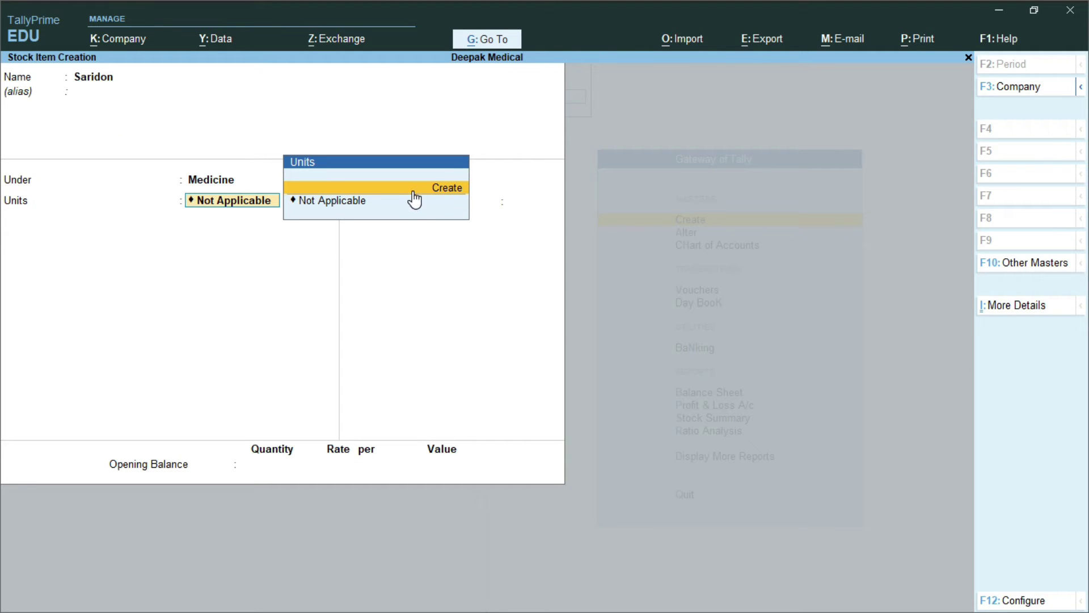
pyautogui.press('alt')
pyautogui.moveTo(401, 177); pyautogui.dragTo(469, 199)
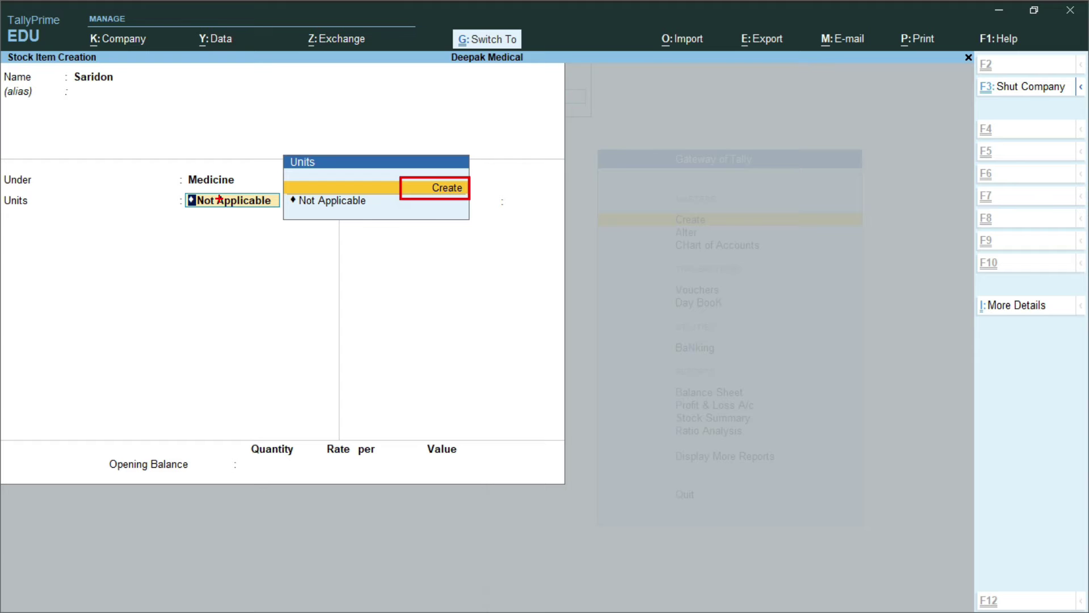
pyautogui.press('Return')
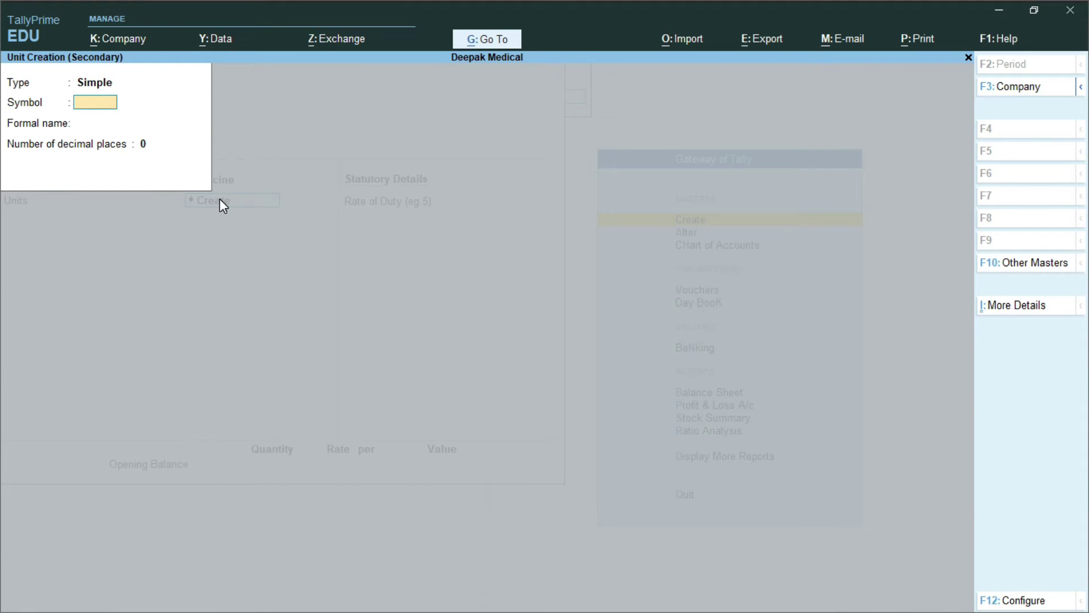
pyautogui.write('Nos')
pyautogui.press('Return')
pyautogui.press('Return')
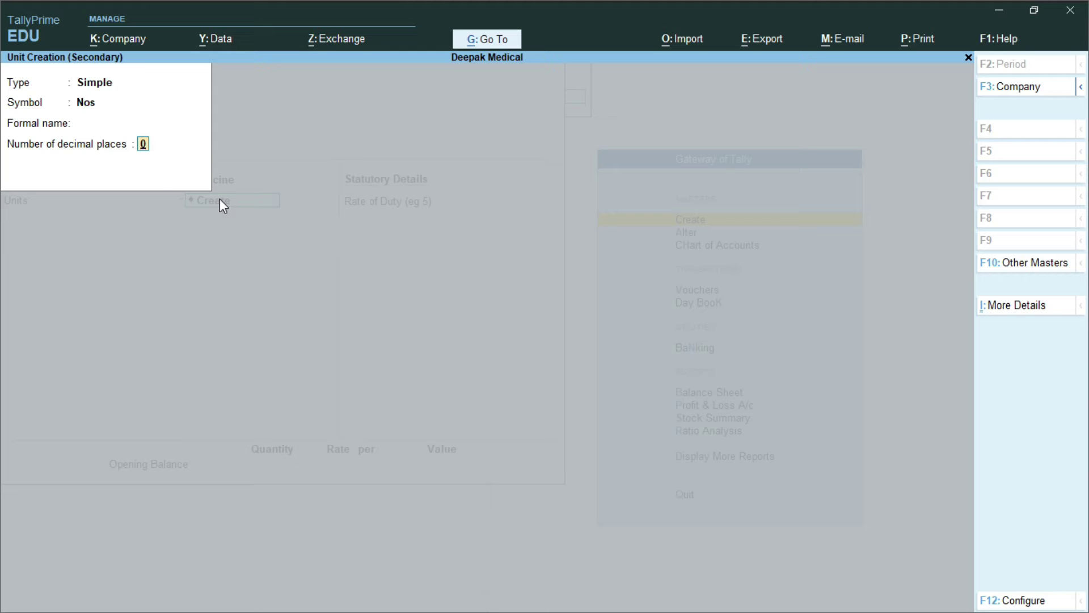
pyautogui.press('Return')
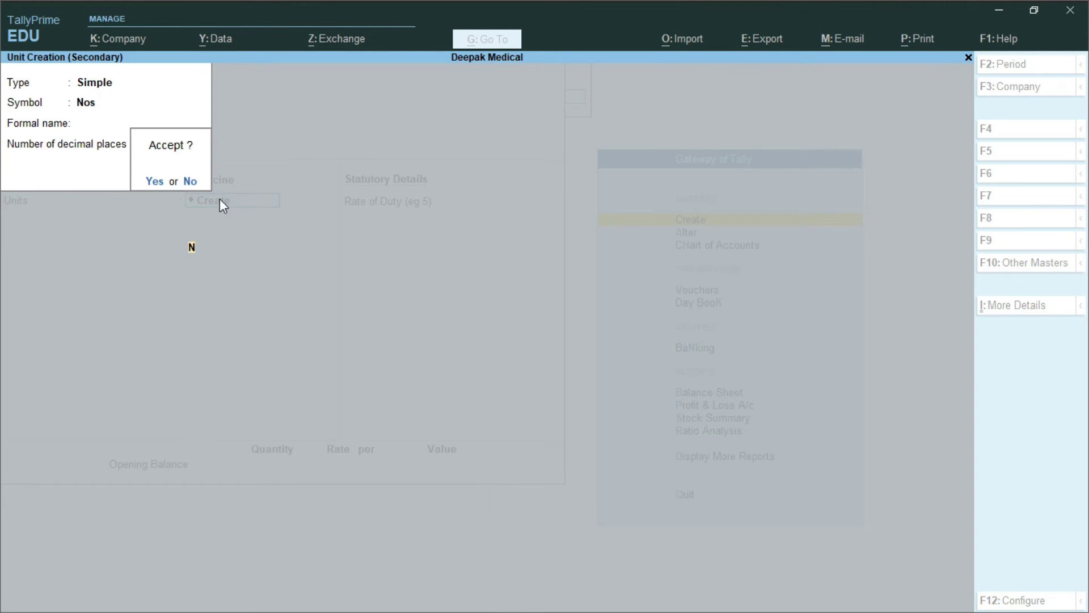
pyautogui.press('Return')
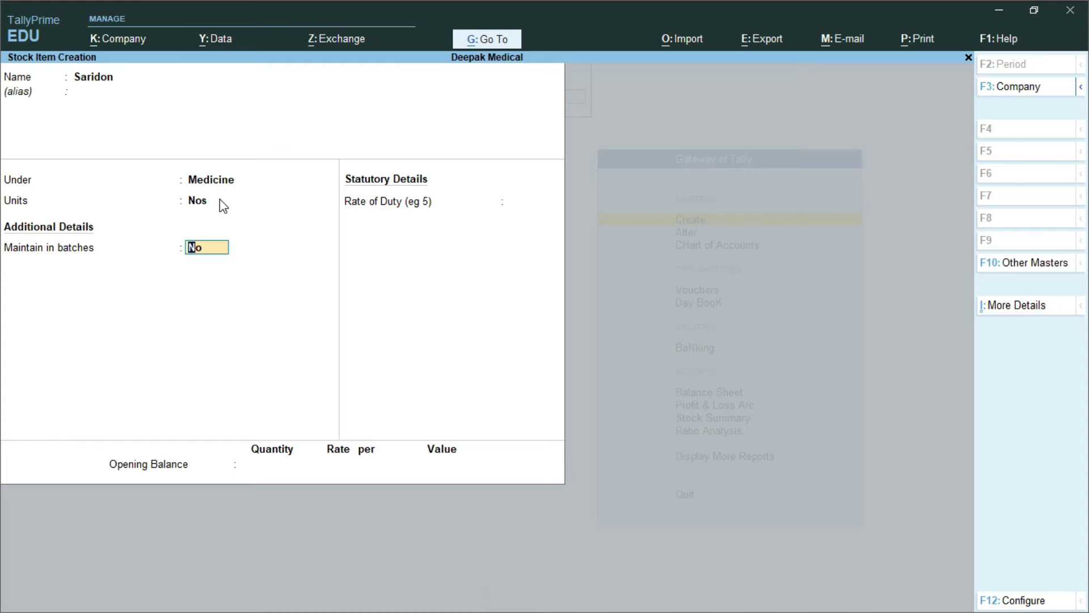
# - Set Saridon to be maintained in batches, with manufacturing date tracking and expiry dates both set to Yes
pyautogui.press('ctrl')
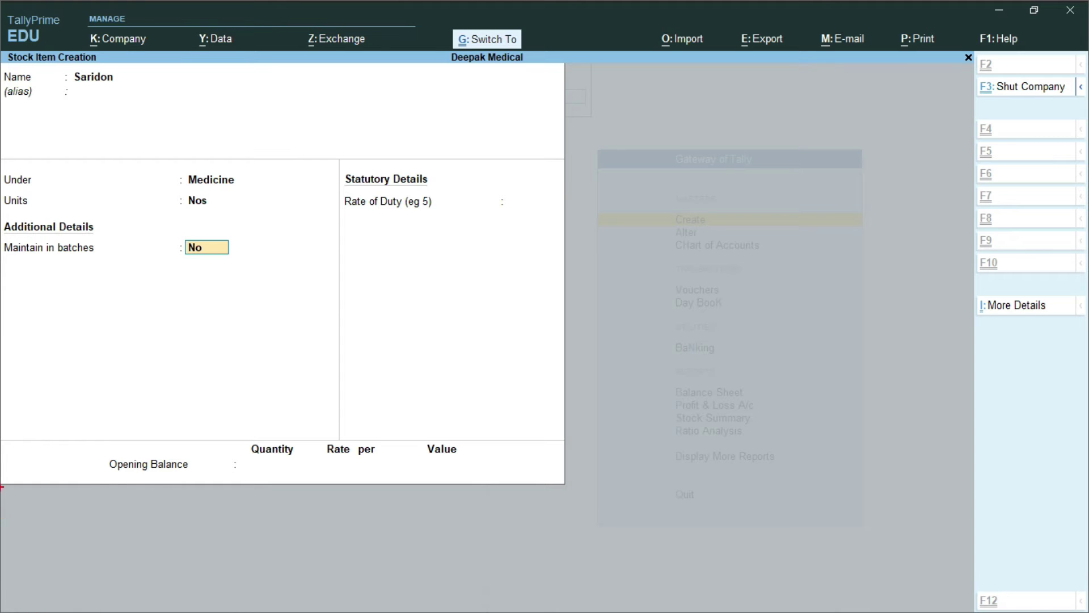
pyautogui.moveTo(2, 220)
pyautogui.mouseDown()
pyautogui.moveTo(61, 291)
pyautogui.moveTo(266, 277)
pyautogui.mouseUp()
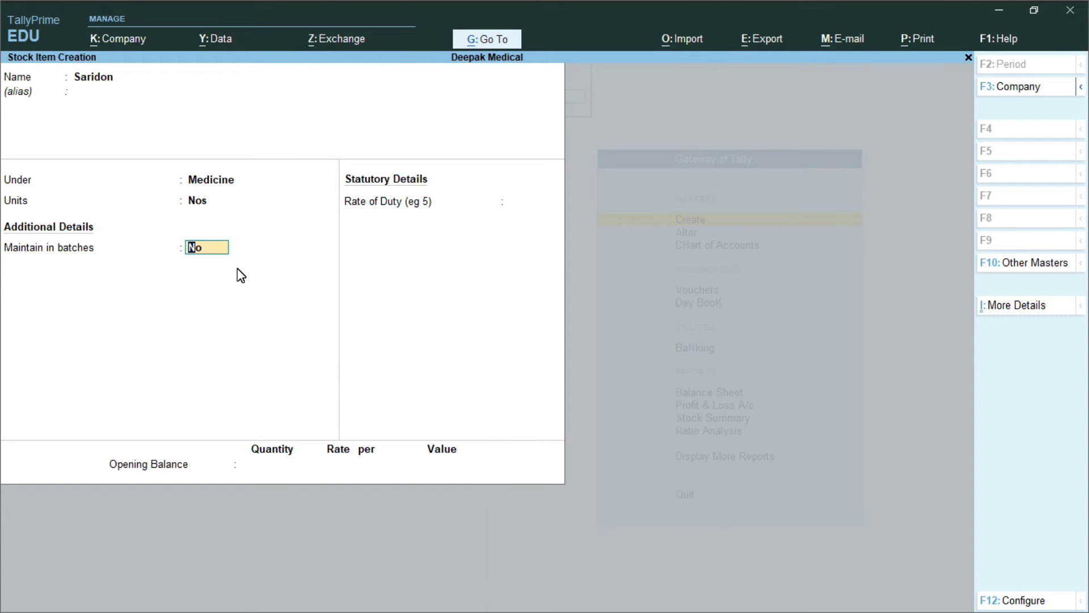
pyautogui.write('y')
pyautogui.press('Return')
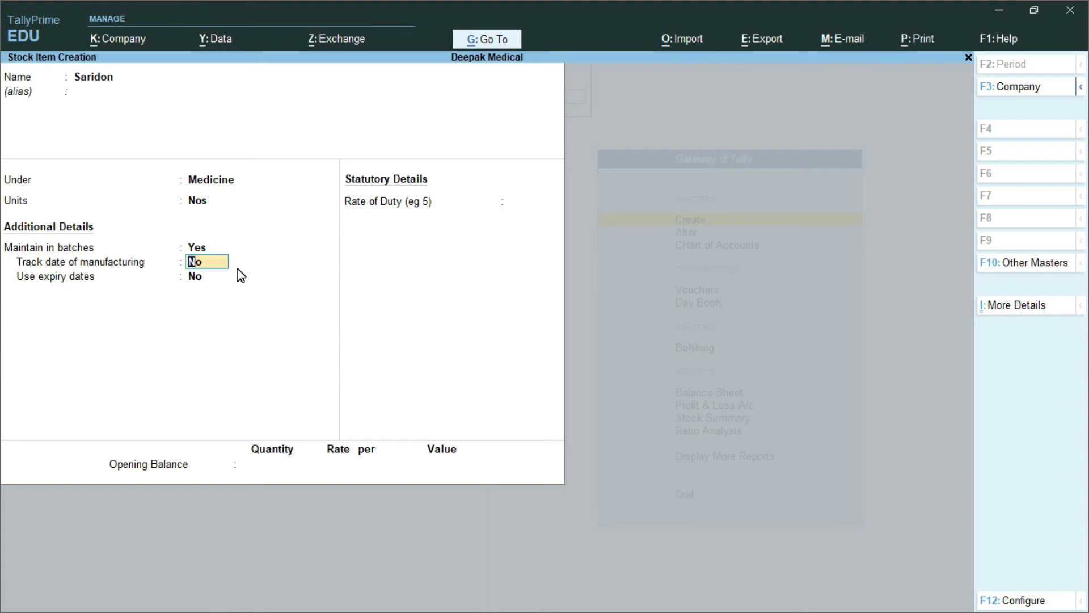
pyautogui.write('y')
pyautogui.press('Return')
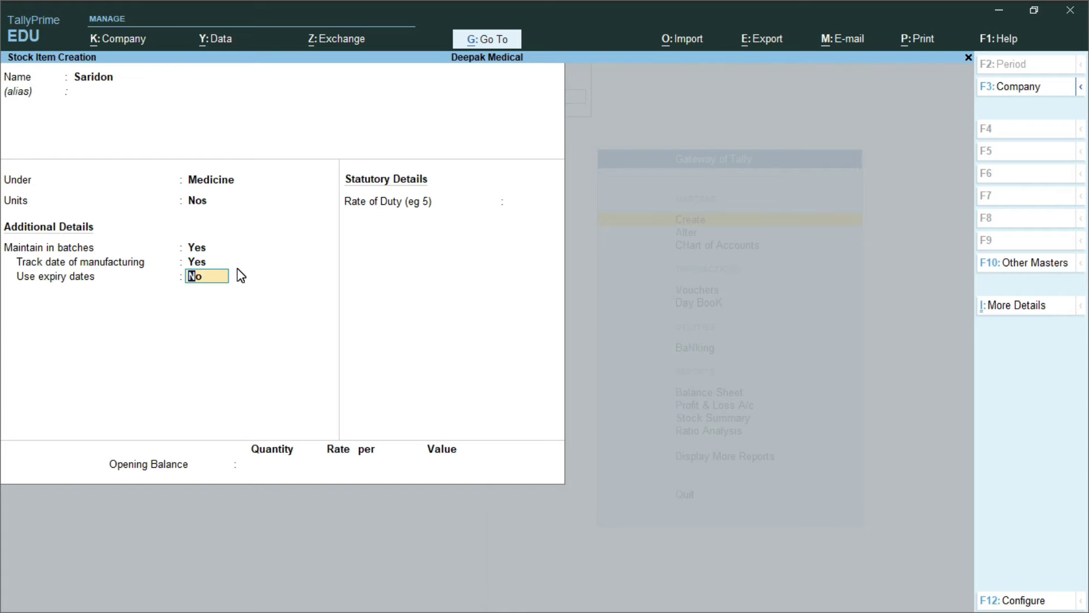
pyautogui.write('y')
pyautogui.press('Return')
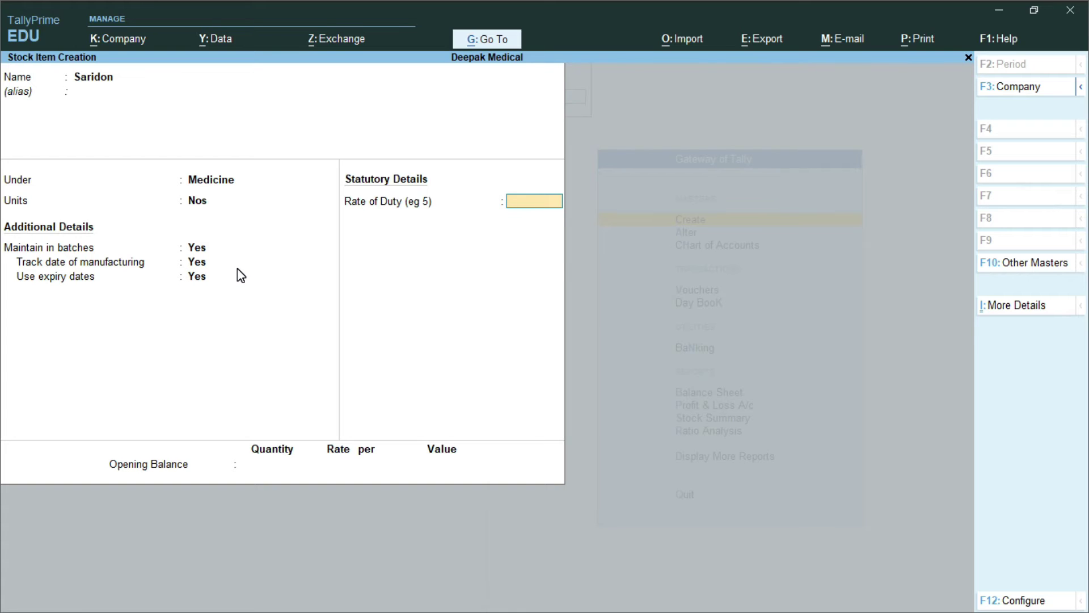
# - Leave the duty rate and opening balance unfilled, save the Saridon item and return to the Gateway of Tally
pyautogui.press('Return')
pyautogui.press('Return')
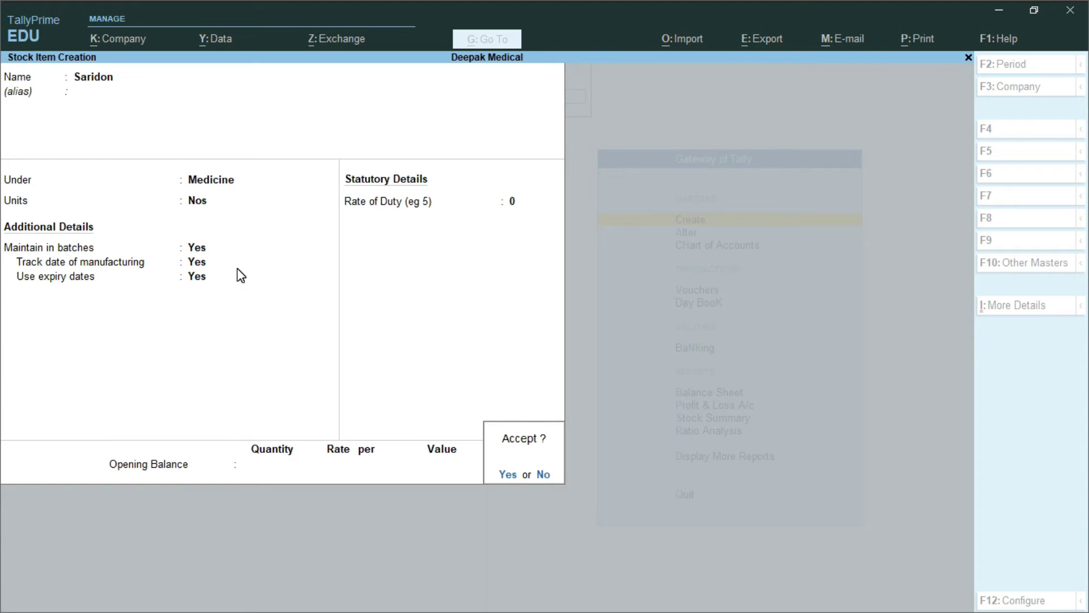
pyautogui.press('Return')
pyautogui.press('Escape')
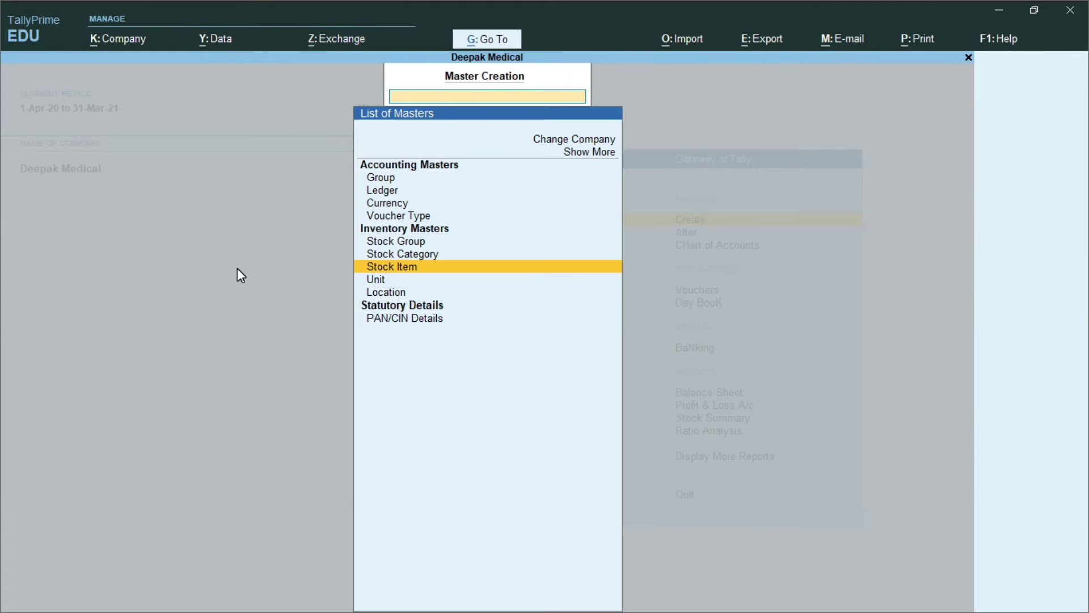
pyautogui.press('Escape')
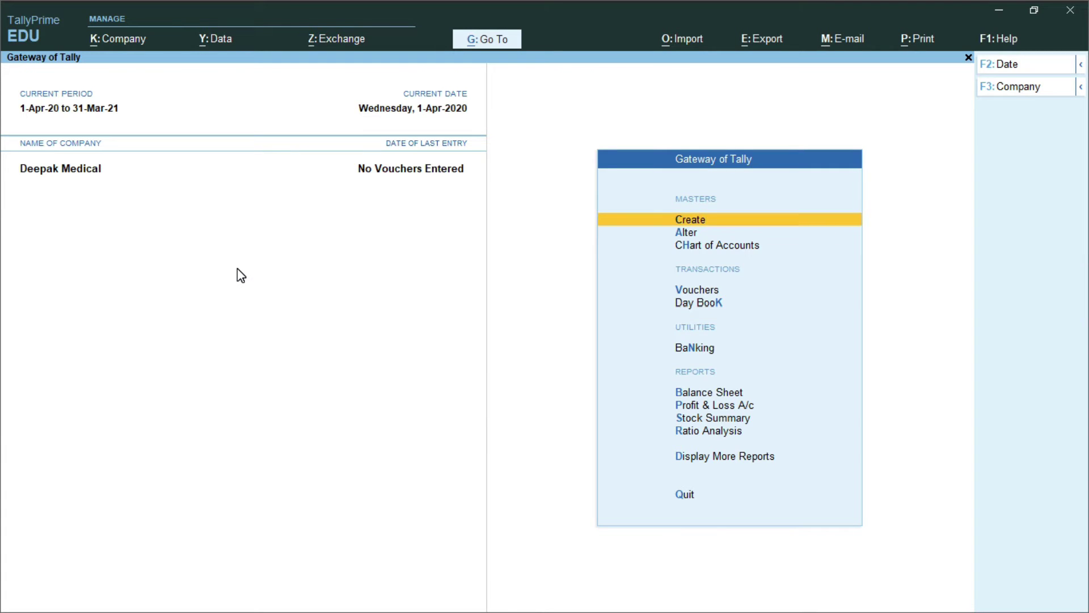
# - Open voucher entry from the Gateway of Tally
pyautogui.press('Down')
pyautogui.press('Down')
pyautogui.press('Down')
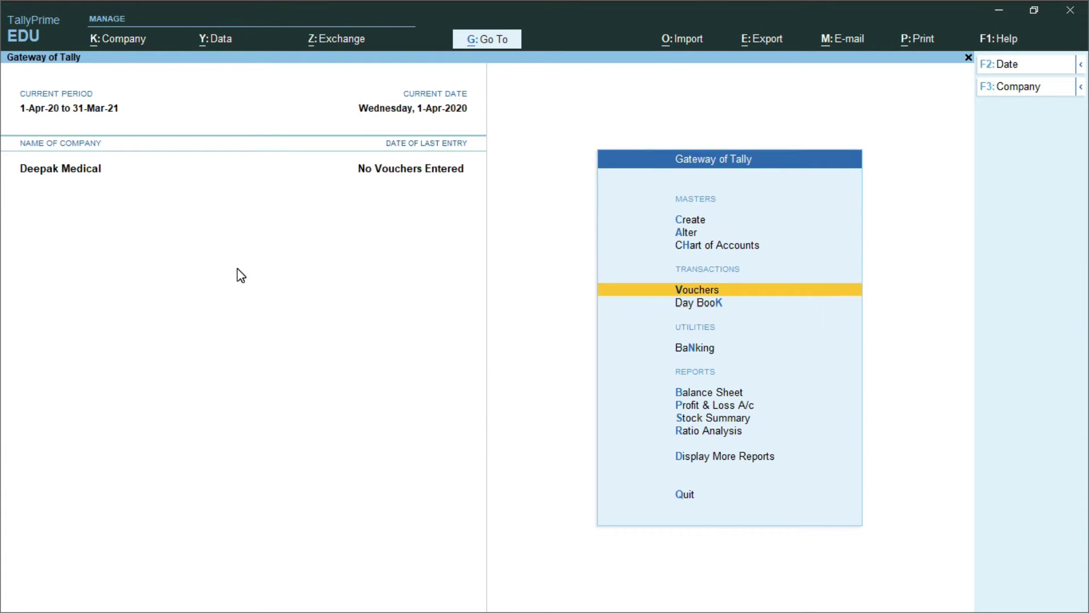
pyautogui.click(689, 292)
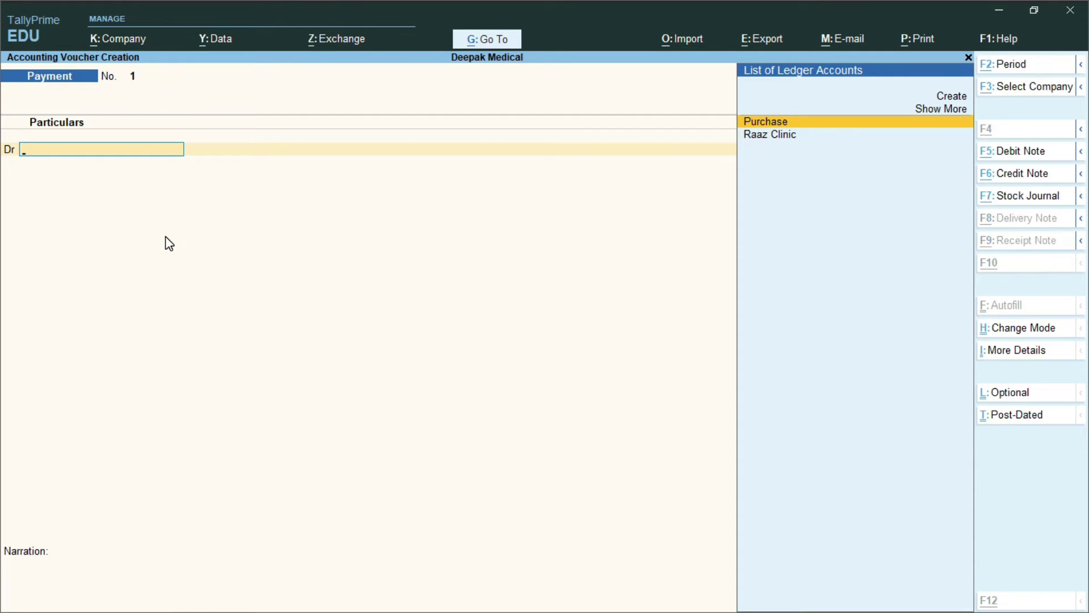
# - Switch to the exercise PDF to check the first transaction's type, and return to TallyPrime's voucher screen
pyautogui.hotkey('alt', 'Tab')
pyautogui.doubleClick(229, 281)
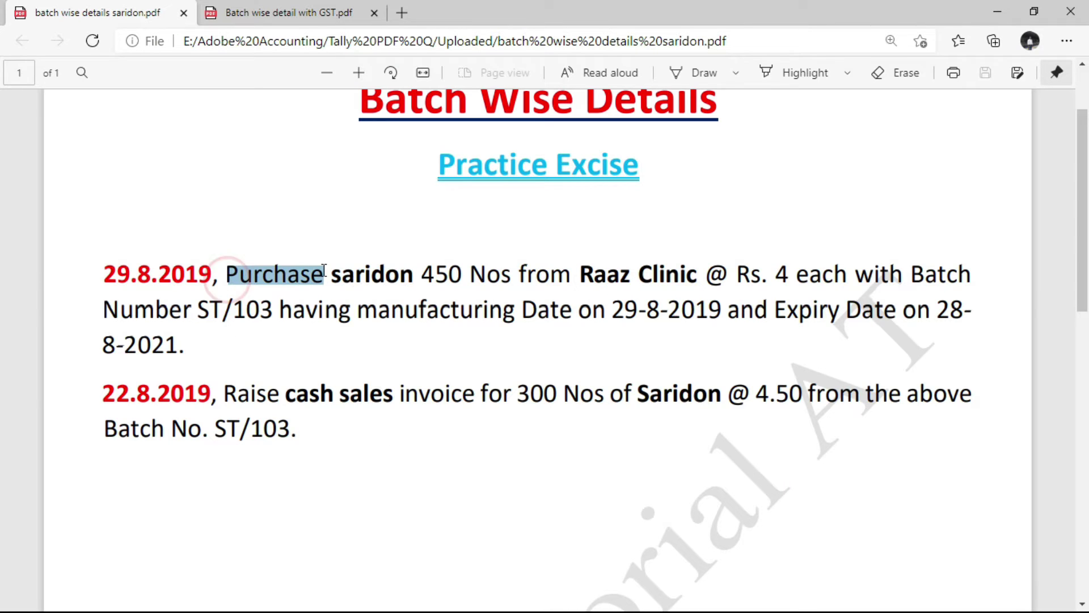
pyautogui.hotkey('alt', 'Tab')
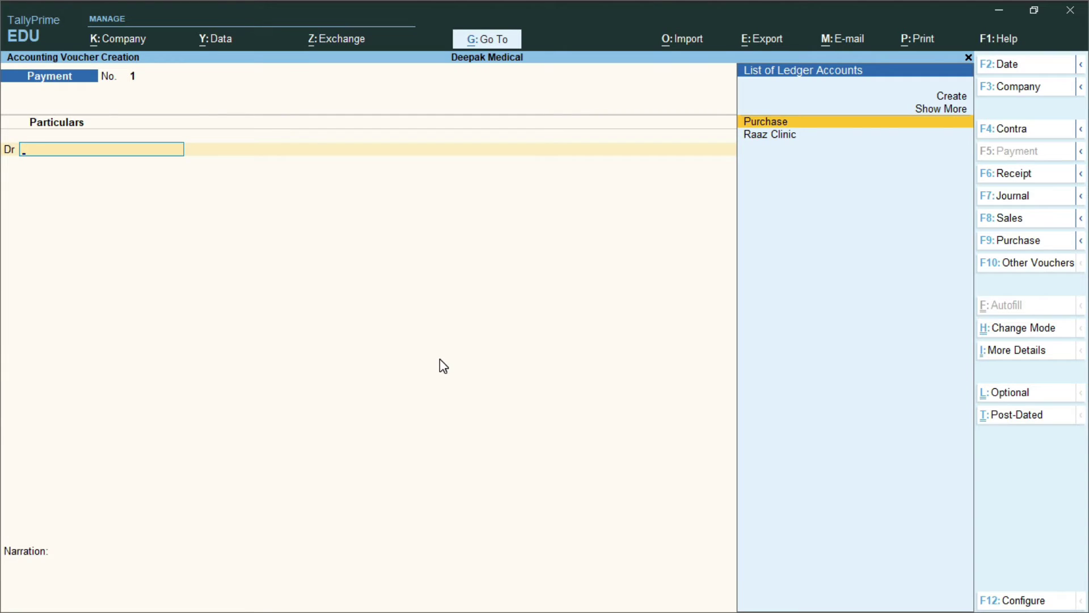
# - Change the voucher to Purchase, leave the supplier invoice number and date blank, and choose Raaz Clinic as the party account
pyautogui.press('F9')
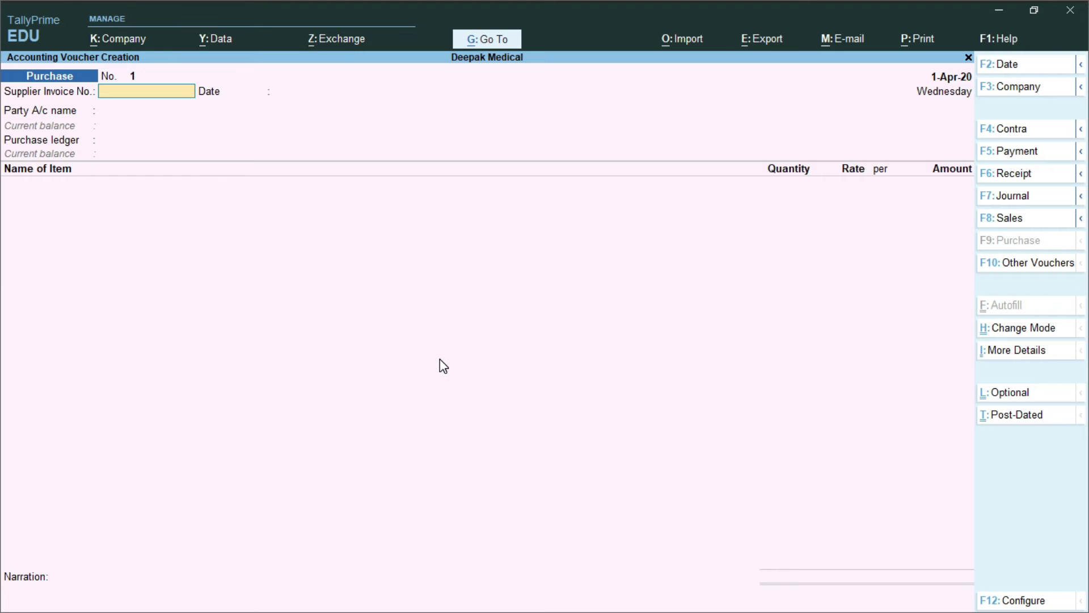
pyautogui.press('Return')
pyautogui.press('Return')
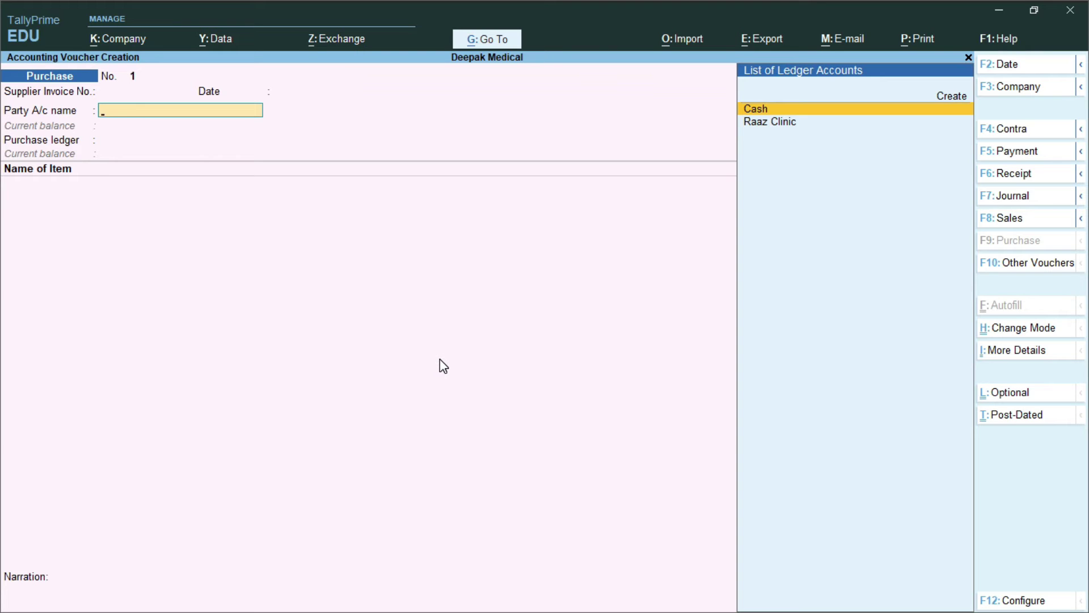
pyautogui.click(784, 127)
pyautogui.click(785, 125)
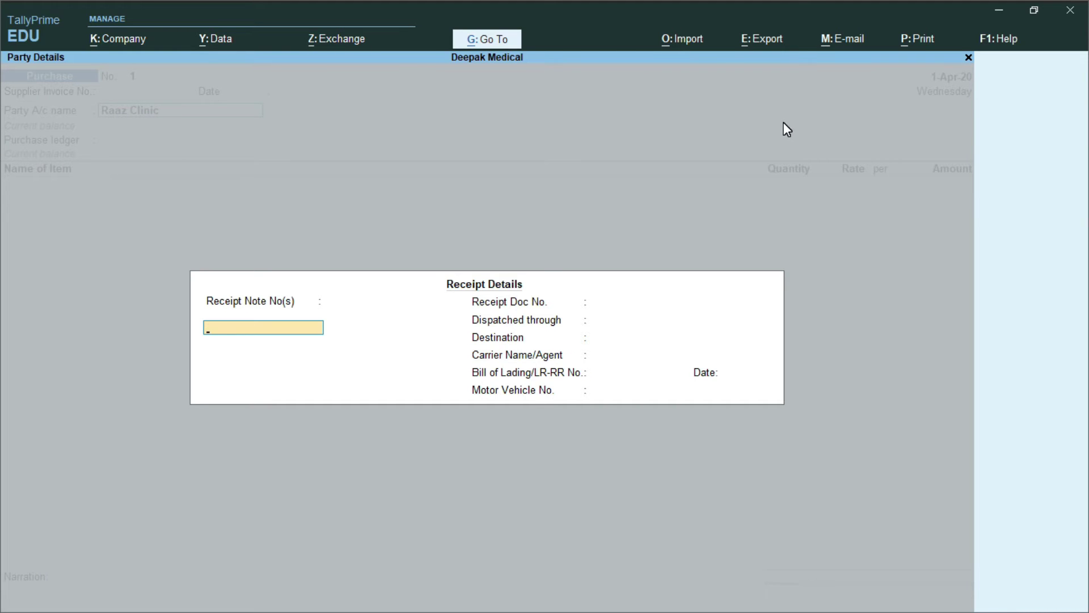
# - Leave all receipt details blank and keep Raaz Clinic as the bill-from supplier in the party details
pyautogui.press('Return')
pyautogui.press('Return')
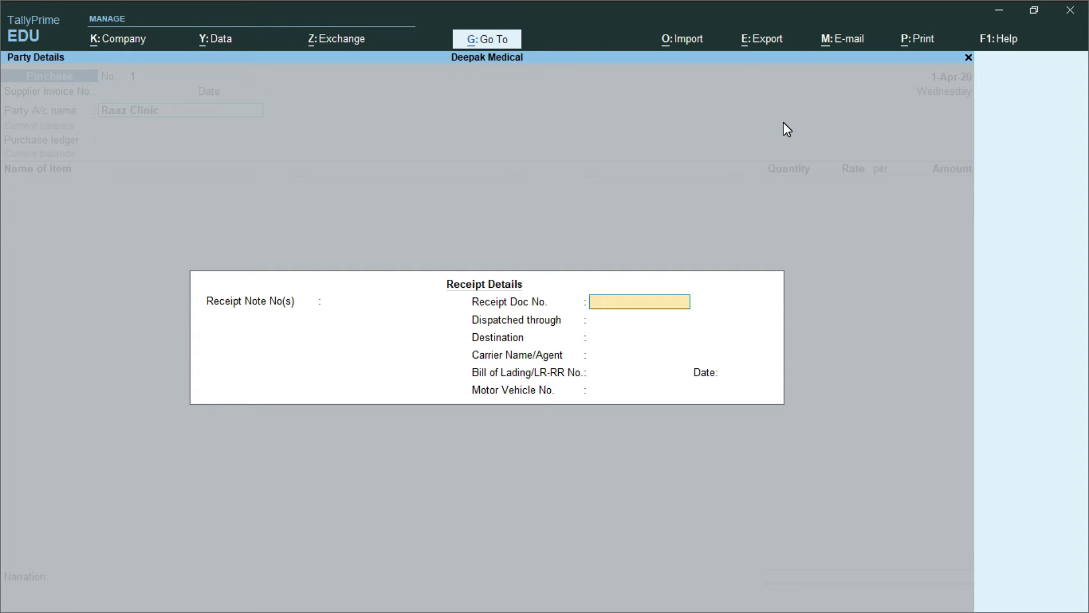
pyautogui.press('Return')
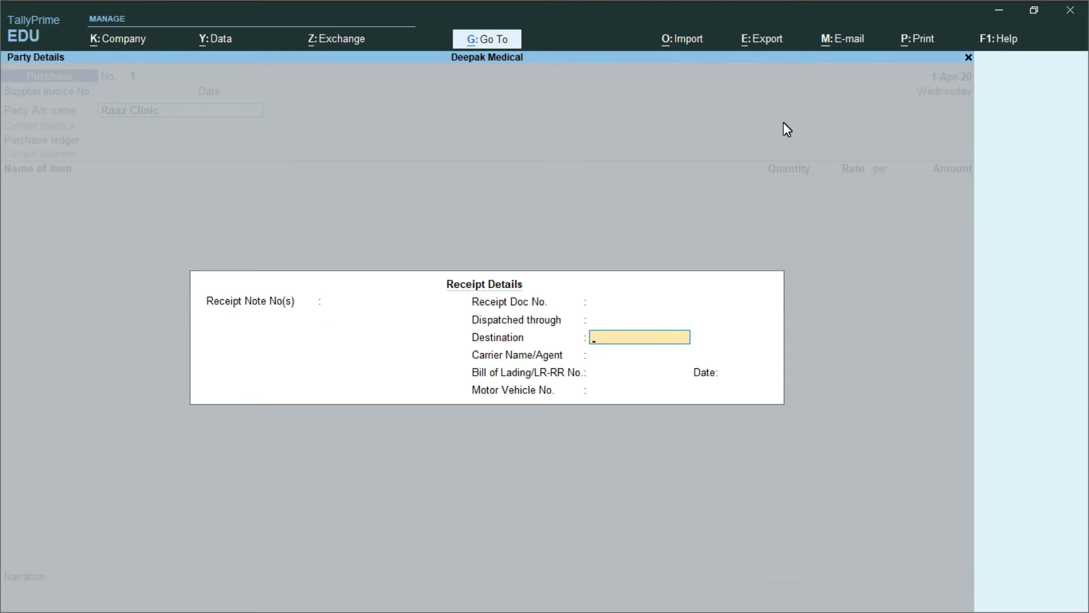
pyautogui.press('Return')
pyautogui.press('Return')
pyautogui.press('Return')
pyautogui.press('Return')
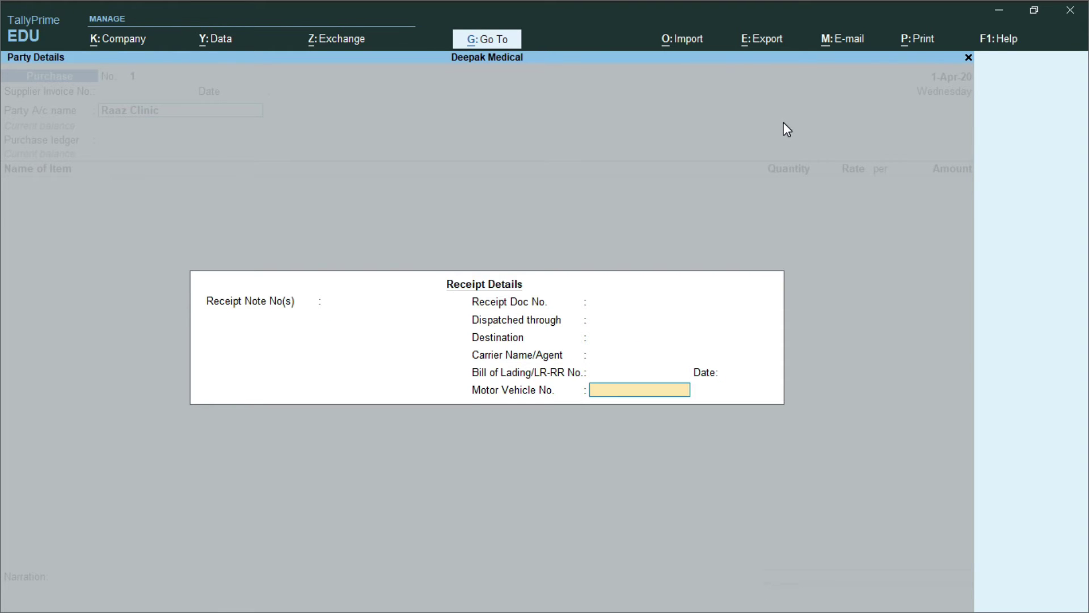
pyautogui.press('Return')
pyautogui.press('Return')
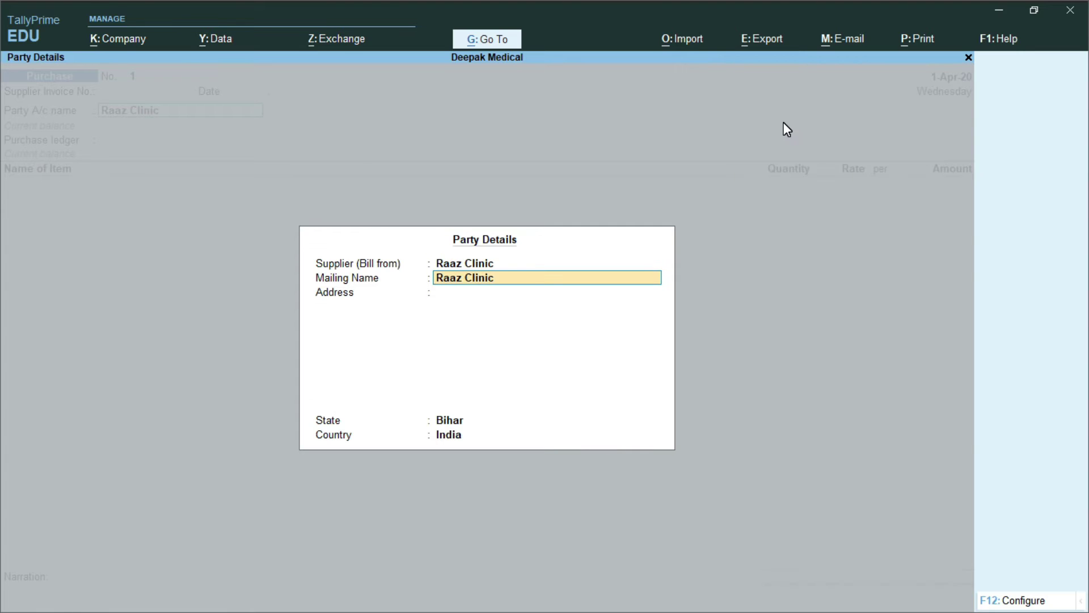
# - Keep the remaining party details for Raaz Clinic with the address blank, and select Purchase as the purchase ledger
pyautogui.press('Return')
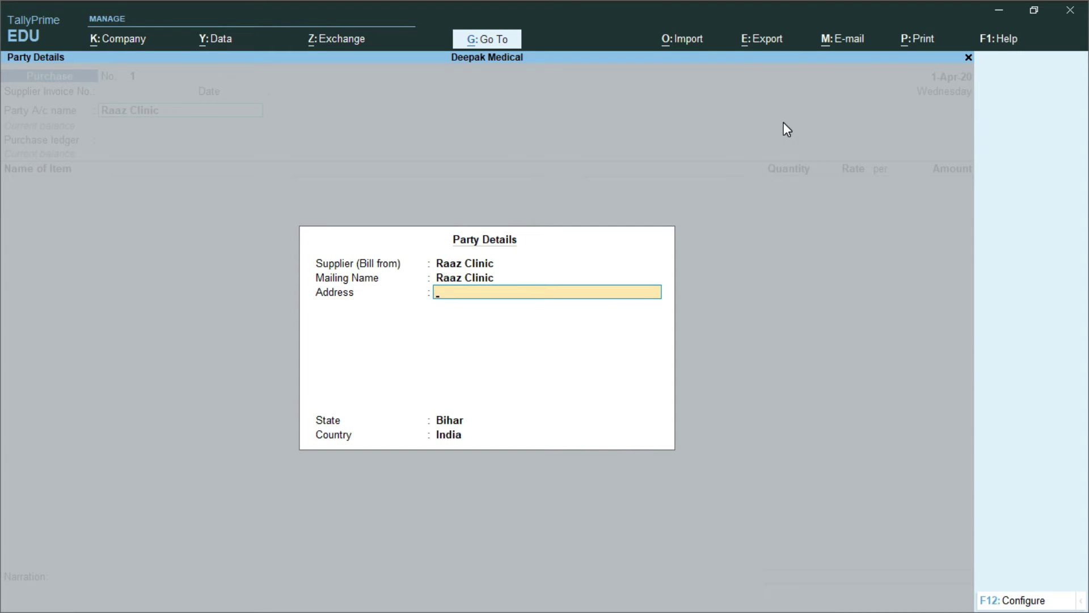
pyautogui.press('Return')
pyautogui.press('Return')
pyautogui.press('Return')
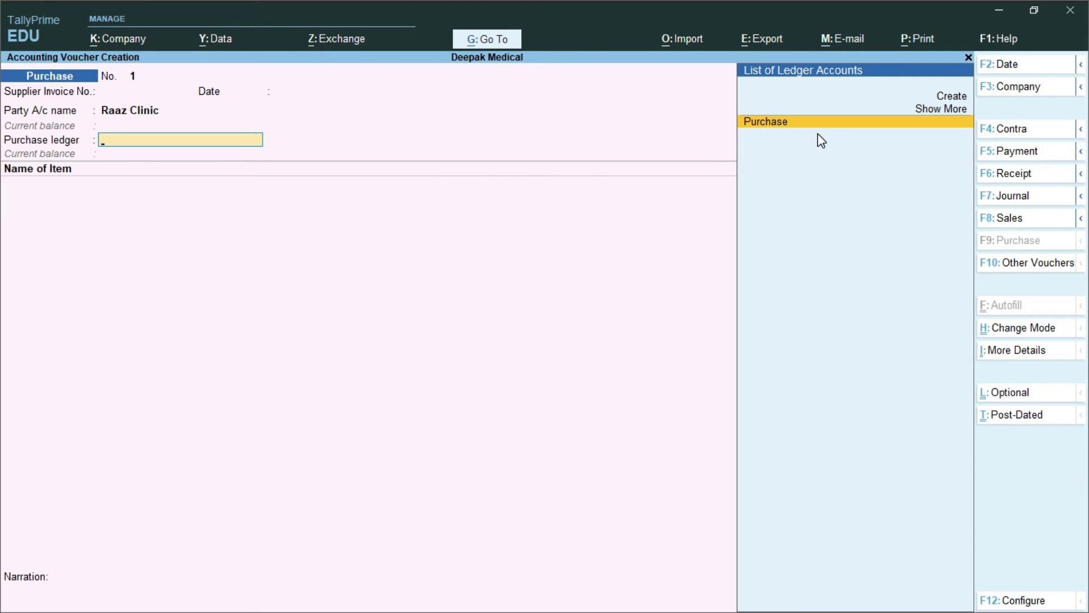
pyautogui.click(782, 125)
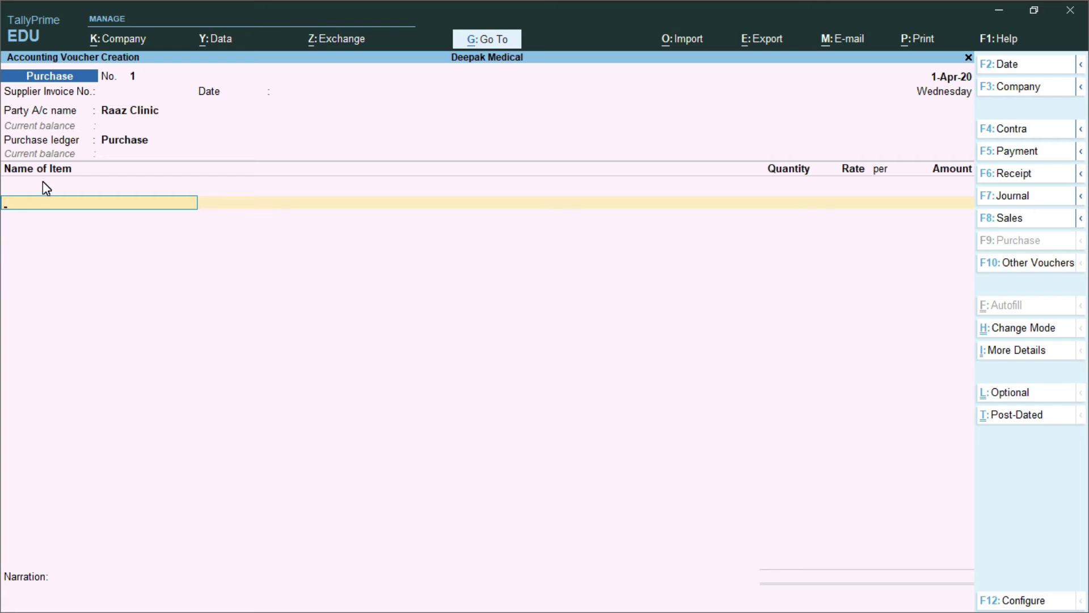
# - Add Saridon as the purchase voucher's stock item and open its batch allocation
pyautogui.write('S')
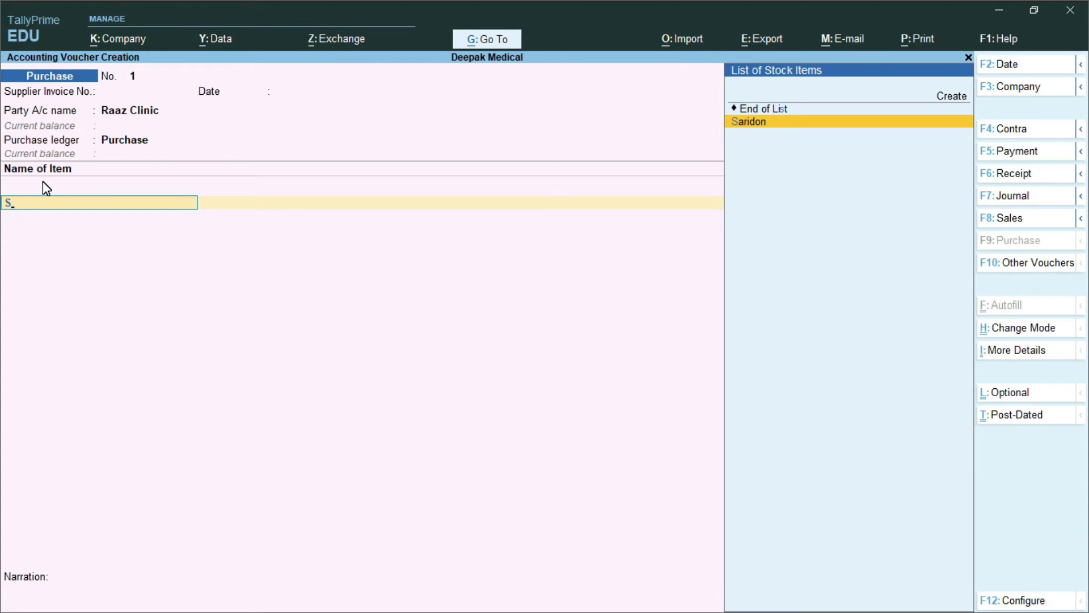
pyautogui.press('Return')
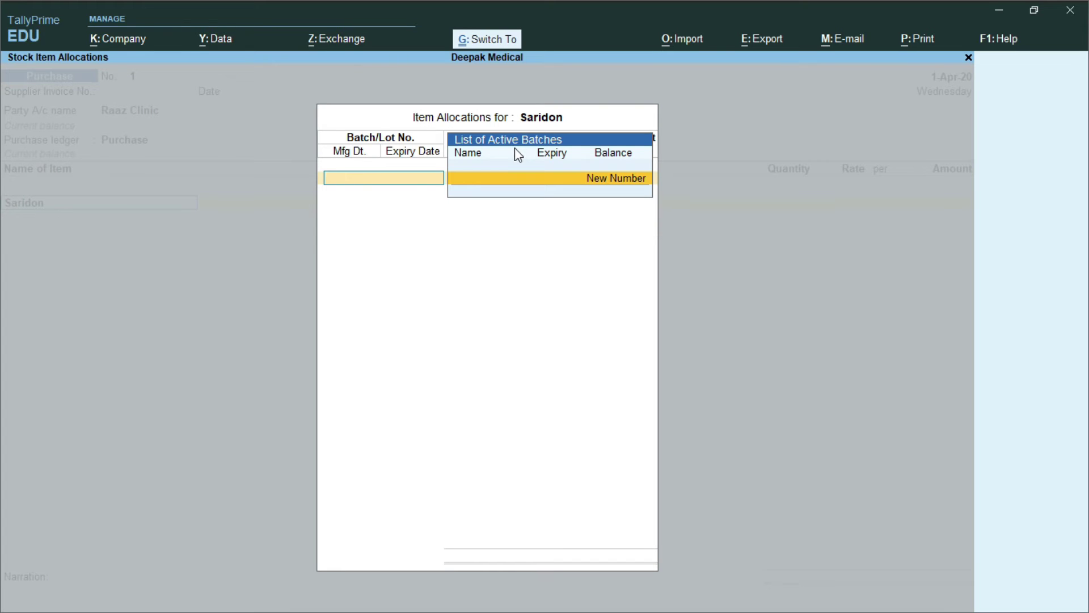
pyautogui.moveTo(437, 124)
pyautogui.mouseDown()
pyautogui.moveTo(550, 155)
pyautogui.moveTo(599, 151)
pyautogui.mouseUp()
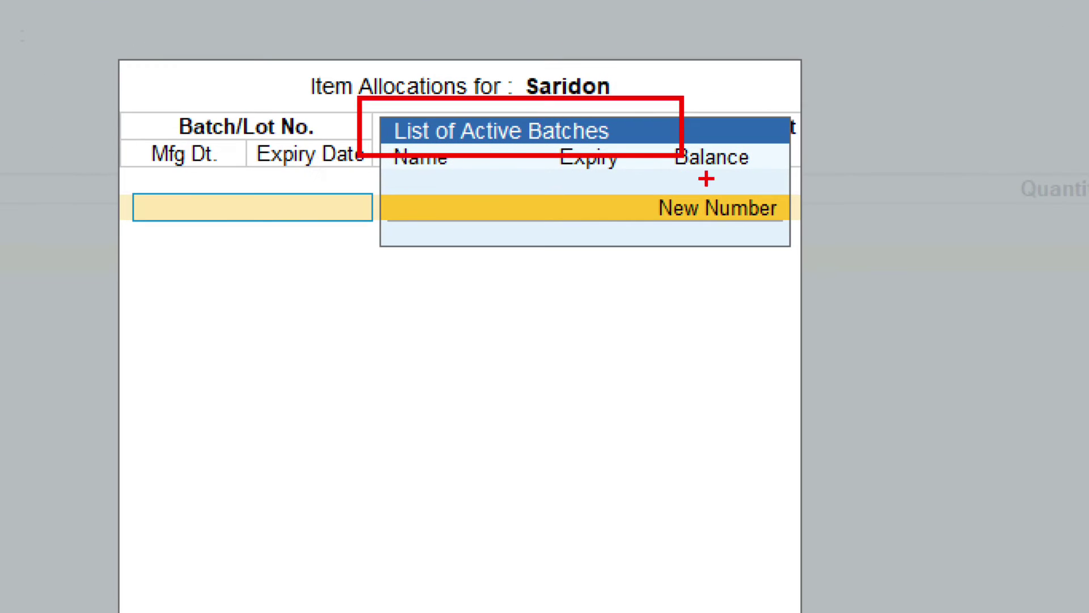
pyautogui.moveTo(635, 192); pyautogui.dragTo(800, 234)
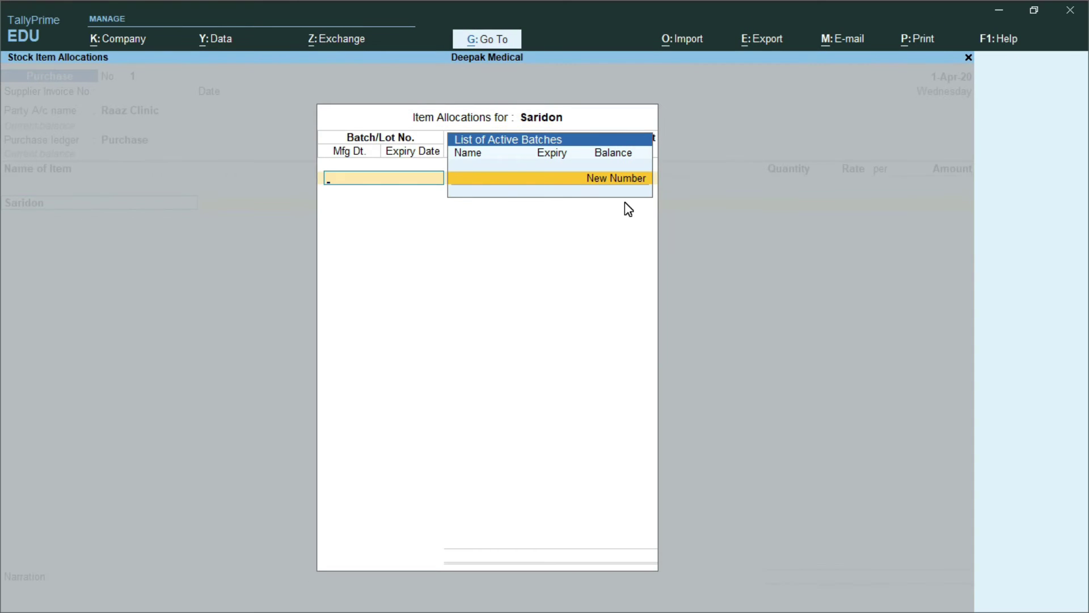
# - Look up the batch number in the exercise PDF and create it in TallyPrime as new batch ST/103 for Saridon
pyautogui.hotkey('alt', 'Tab')
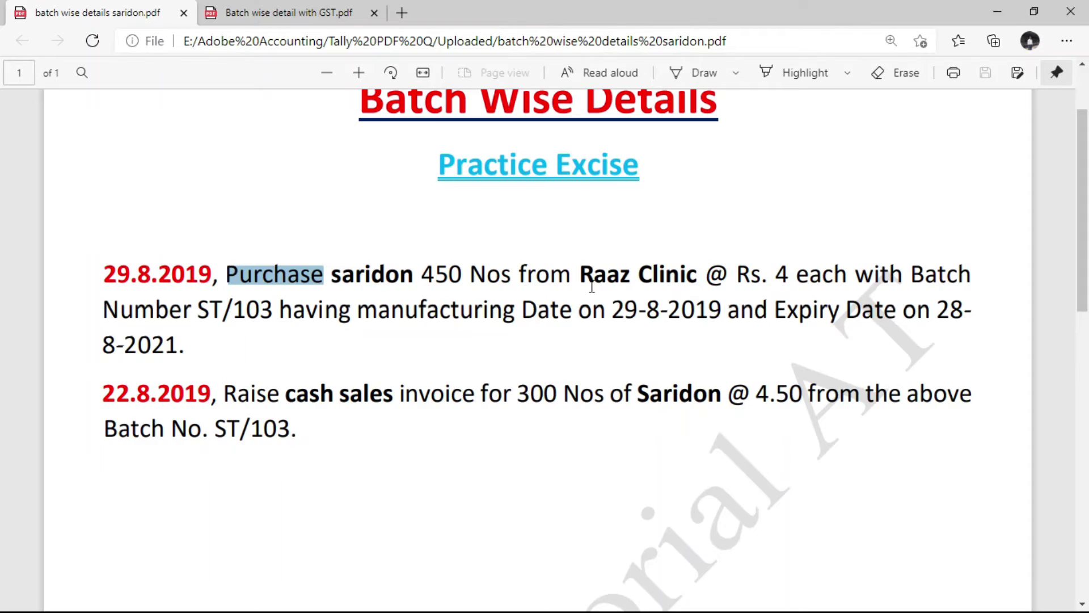
pyautogui.moveTo(194, 312); pyautogui.dragTo(270, 309)
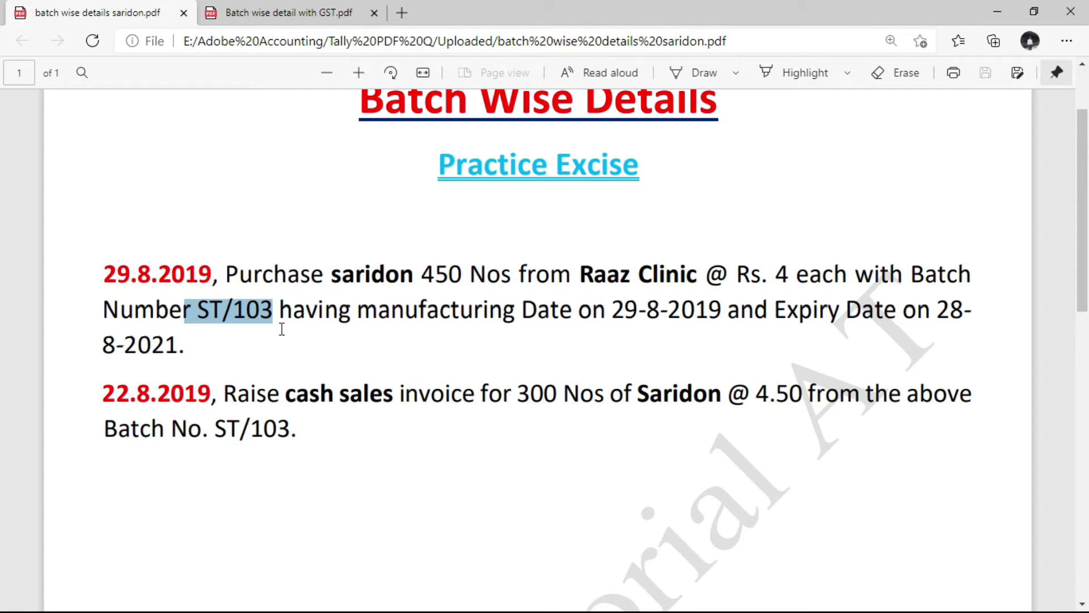
pyautogui.hotkey('alt', 'Tab')
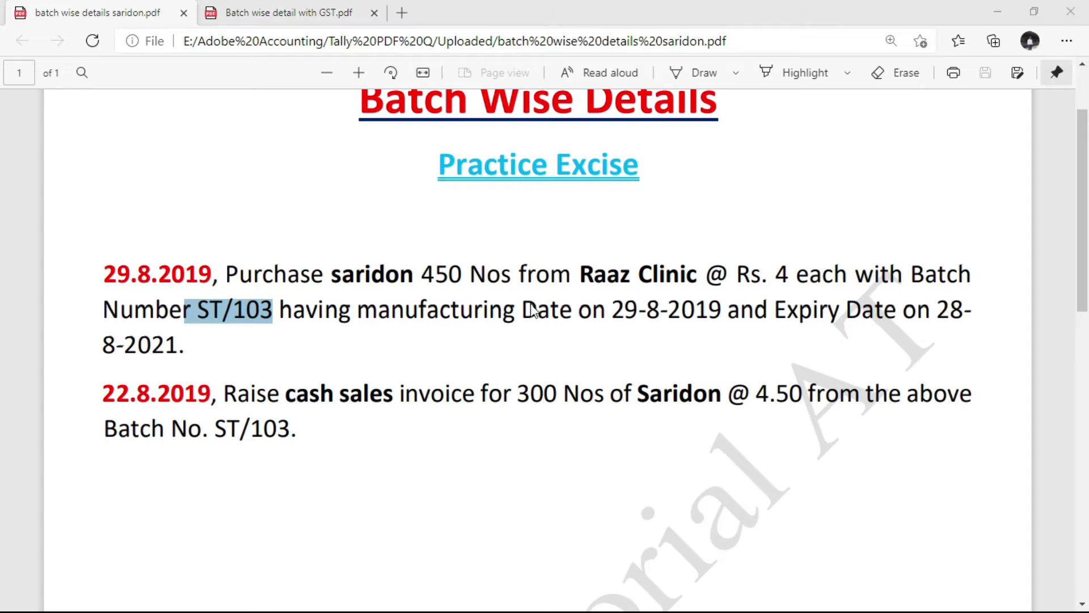
pyautogui.press('Return')
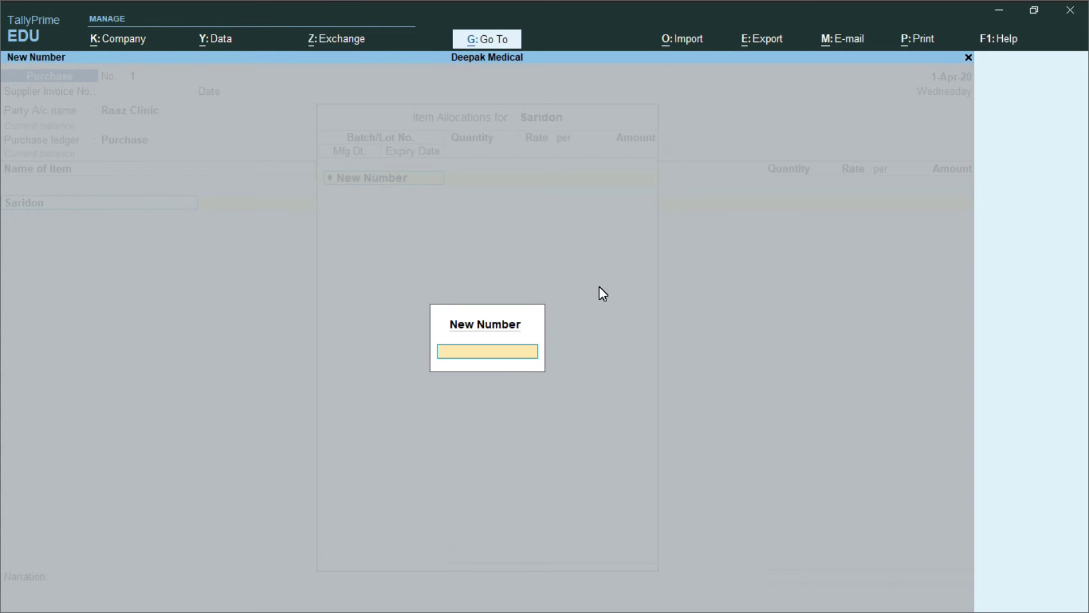
pyautogui.write('ST/103')
pyautogui.press('Return')
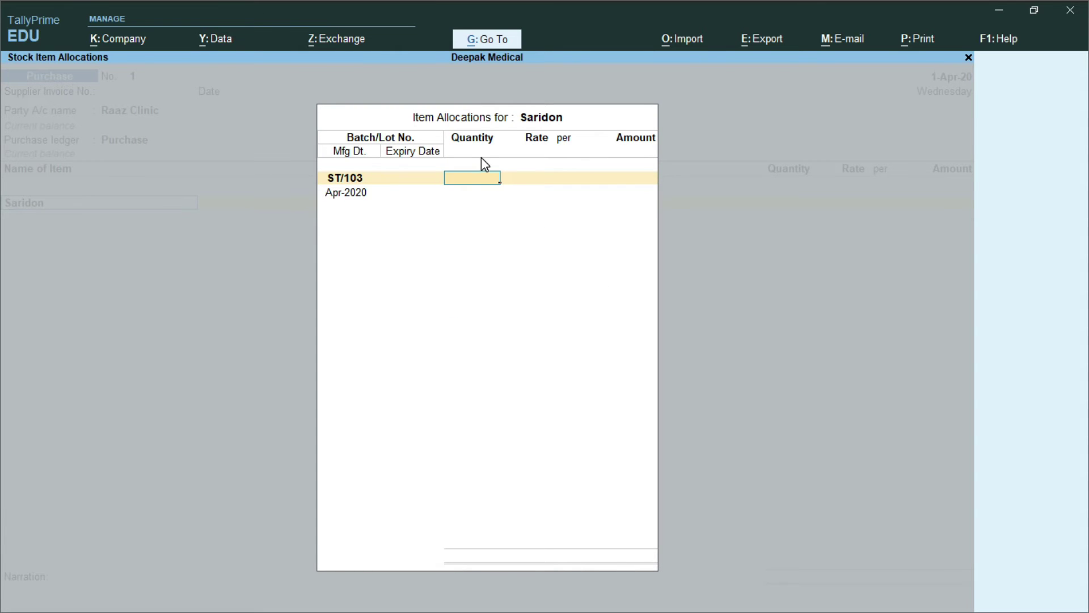
# - Check the purchase quantity and price in the exercise PDF, and enter 450 Nos at a rate of 4 for batch ST/103 in TallyPrime
pyautogui.hotkey('alt', 'Tab')
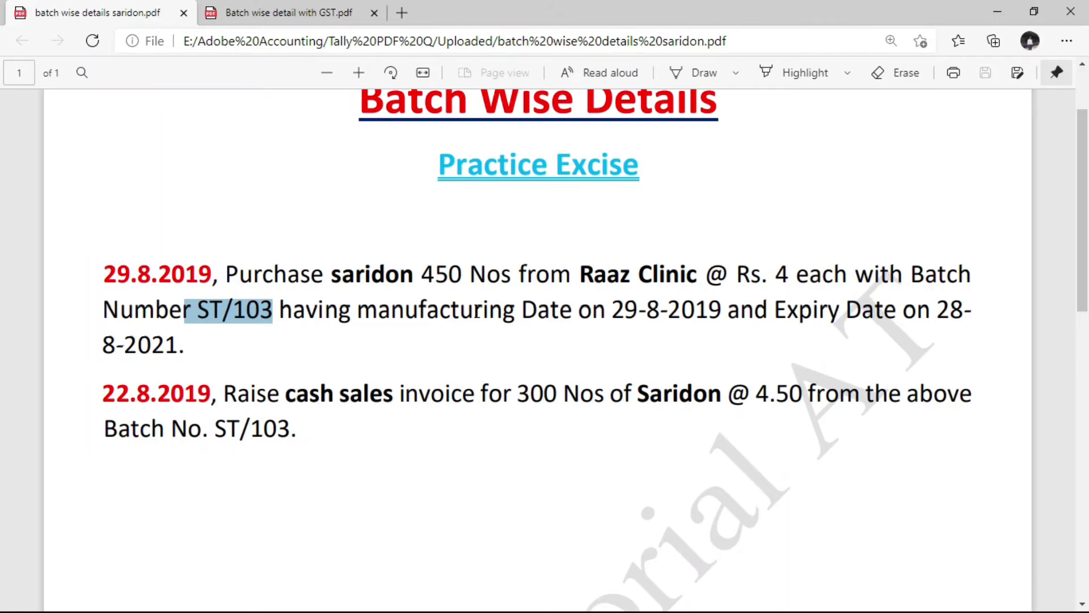
pyautogui.moveTo(423, 274); pyautogui.dragTo(462, 275)
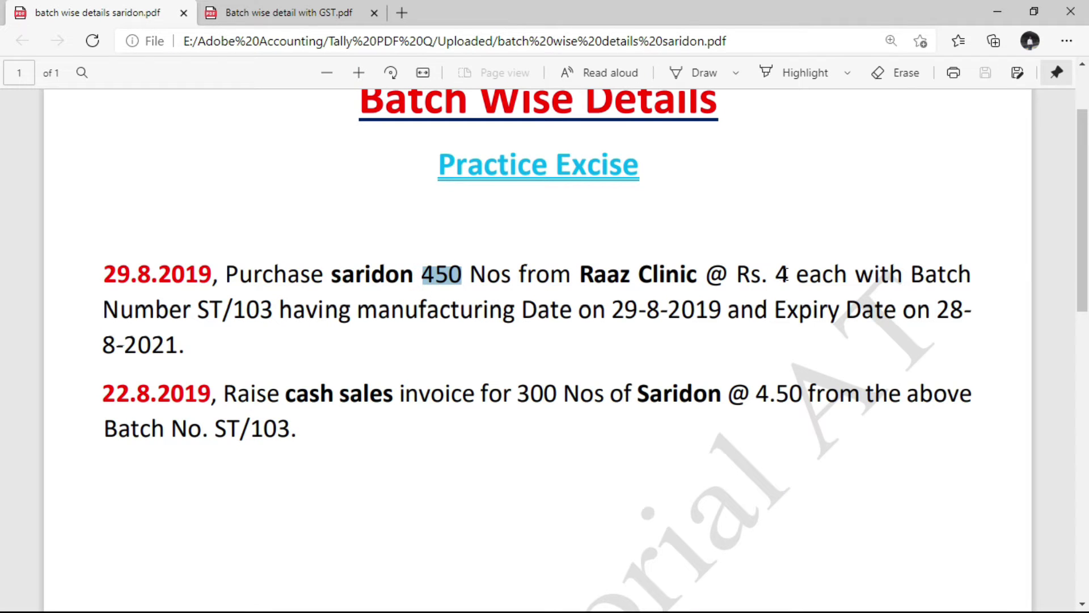
pyautogui.moveTo(776, 274); pyautogui.dragTo(793, 274)
pyautogui.hotkey('alt', 'Tab')
pyautogui.write('450')
pyautogui.press('Return')
pyautogui.write('4')
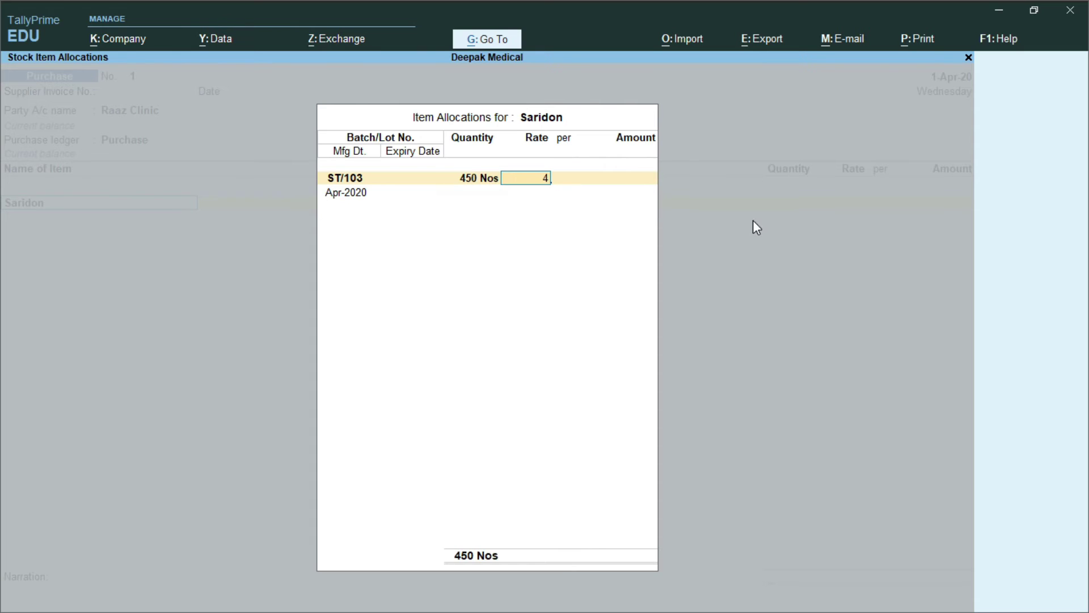
pyautogui.press('Return')
pyautogui.press('Return')
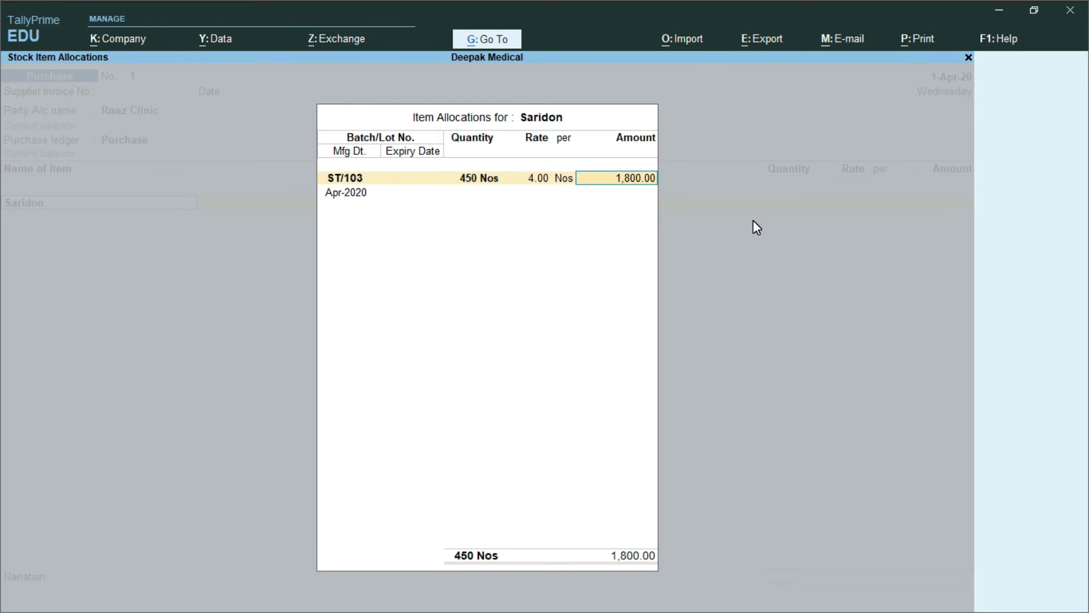
pyautogui.press('Return')
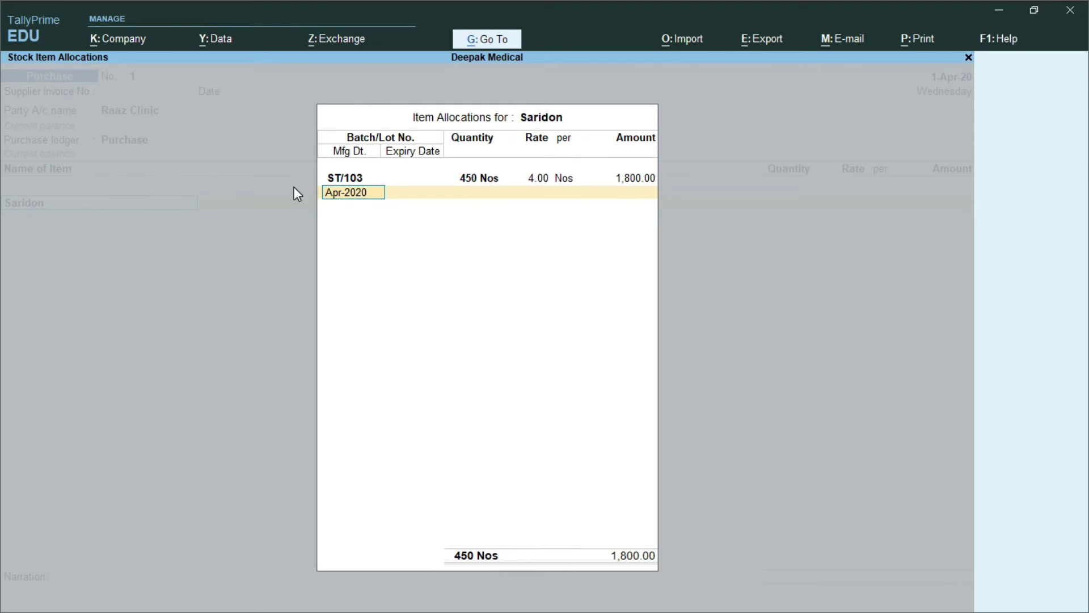
pyautogui.press('ctrl')
pyautogui.moveTo(301, 100); pyautogui.dragTo(472, 225)
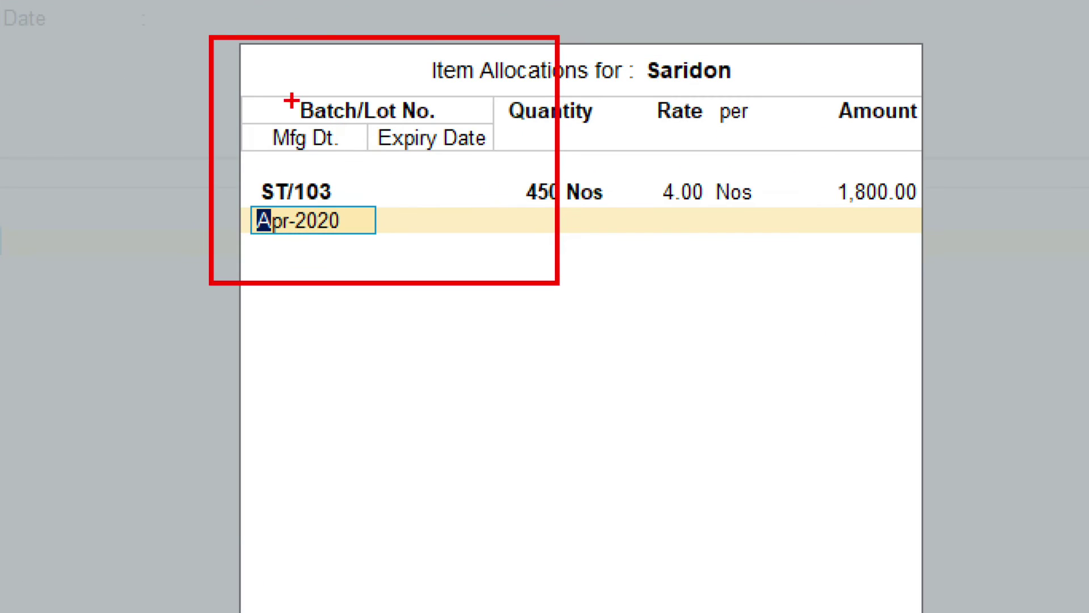
pyautogui.moveTo(245, 91)
pyautogui.mouseDown()
pyautogui.moveTo(328, 146)
pyautogui.moveTo(493, 121)
pyautogui.moveTo(497, 131)
pyautogui.mouseUp()
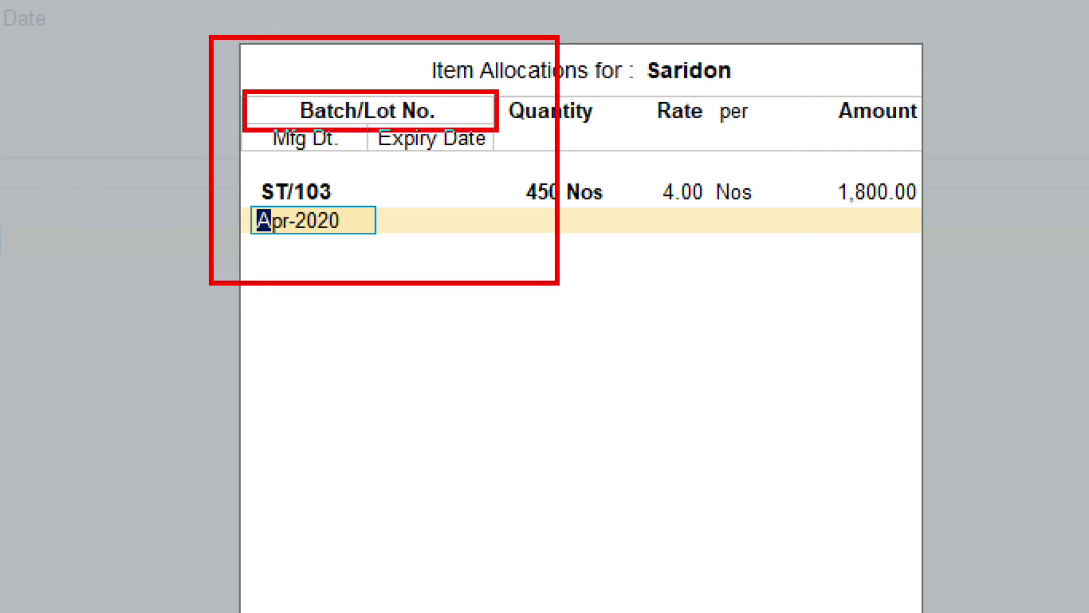
pyautogui.moveTo(498, 87)
pyautogui.mouseDown()
pyautogui.moveTo(539, 131)
pyautogui.moveTo(605, 132)
pyautogui.mouseUp()
pyautogui.moveTo(644, 90); pyautogui.dragTo(761, 130)
pyautogui.moveTo(820, 89); pyautogui.dragTo(927, 132)
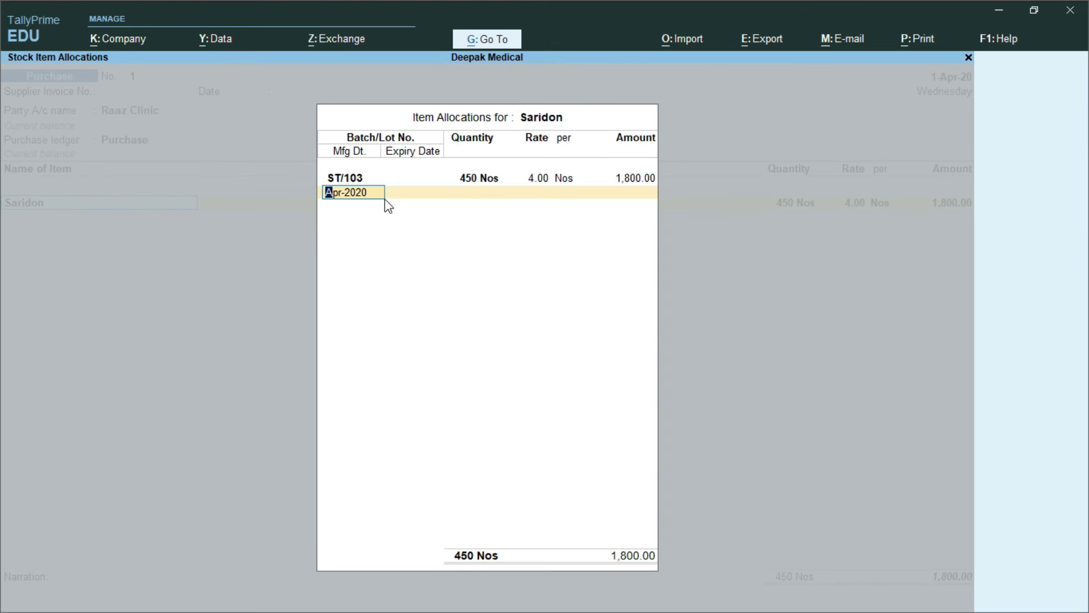
# - Set batch ST/103's manufacturing date to 1.4.20 and expiry date to 31.3.24, and end the batch list
pyautogui.write('1.4.20')
pyautogui.press('Return')
pyautogui.write('31.')
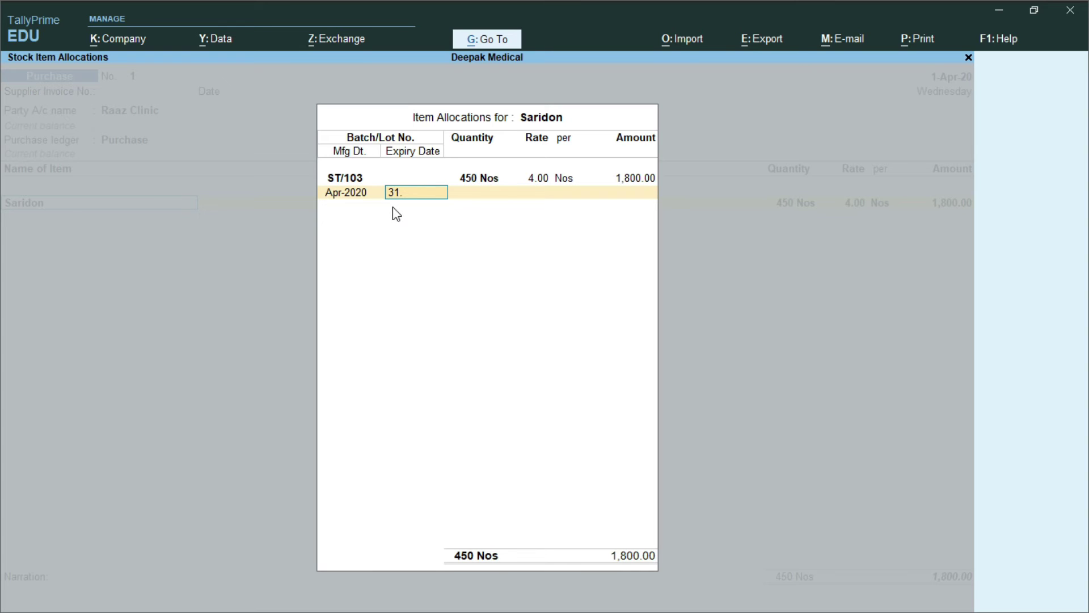
pyautogui.write('3.')
pyautogui.write('2')
pyautogui.write('4')
pyautogui.press('Return')
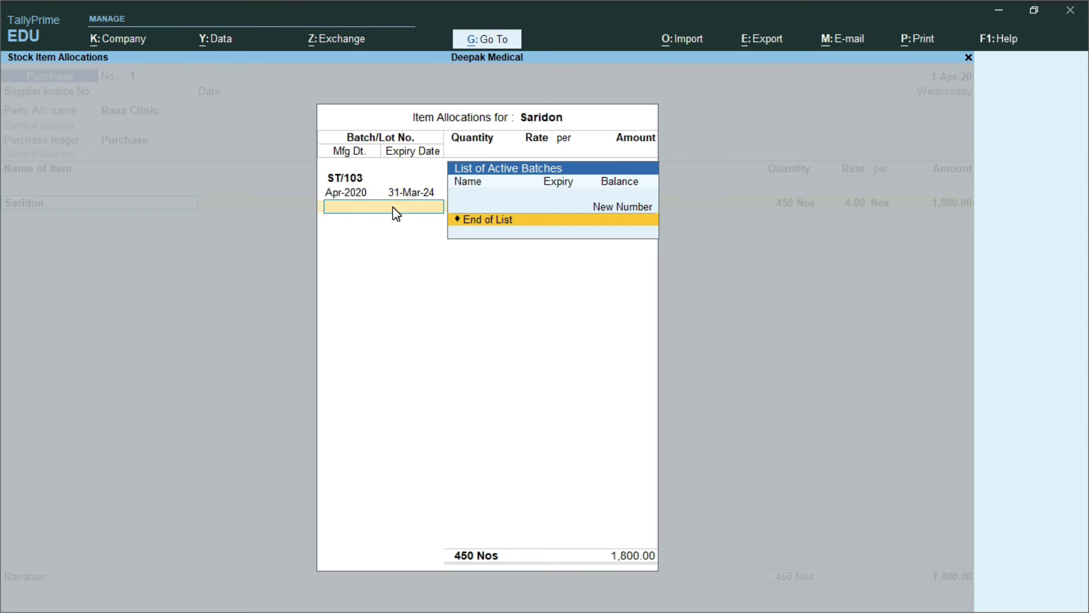
pyautogui.press('Return')
# - End the item list and add a New Ref bill reference named Rc-01 for Raaz Clinic
pyautogui.press('Return')
pyautogui.press('Return')
pyautogui.press('Return')
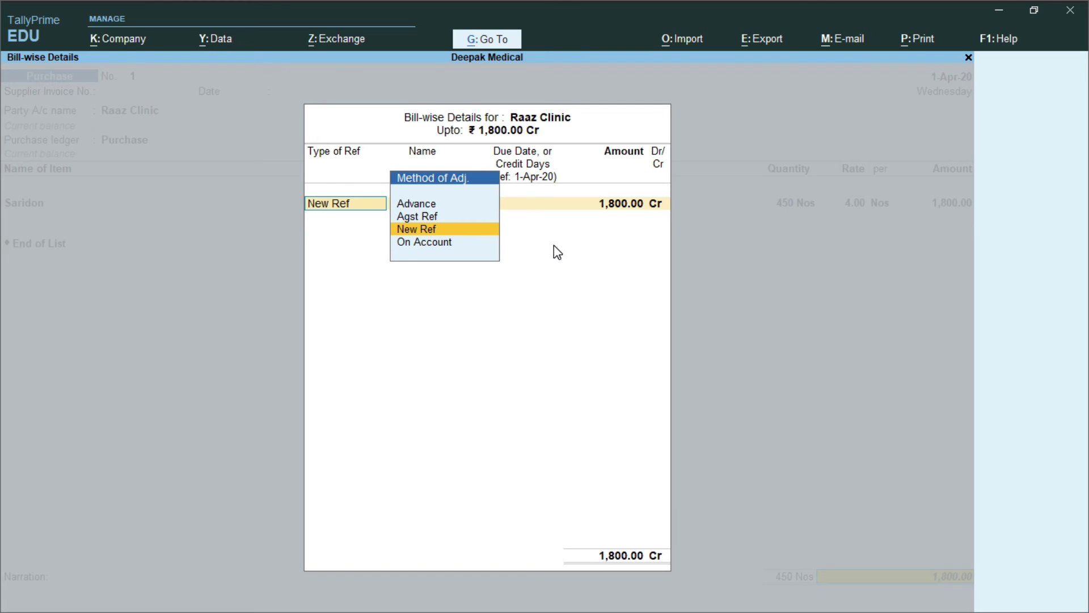
pyautogui.press('Return')
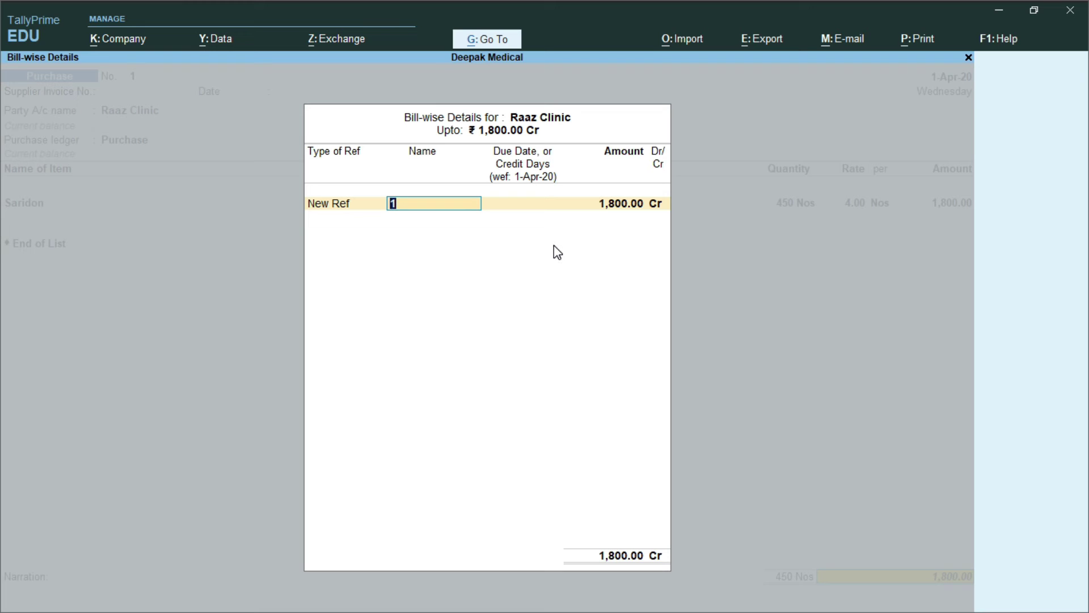
pyautogui.write('Rc-01')
pyautogui.press('Return')
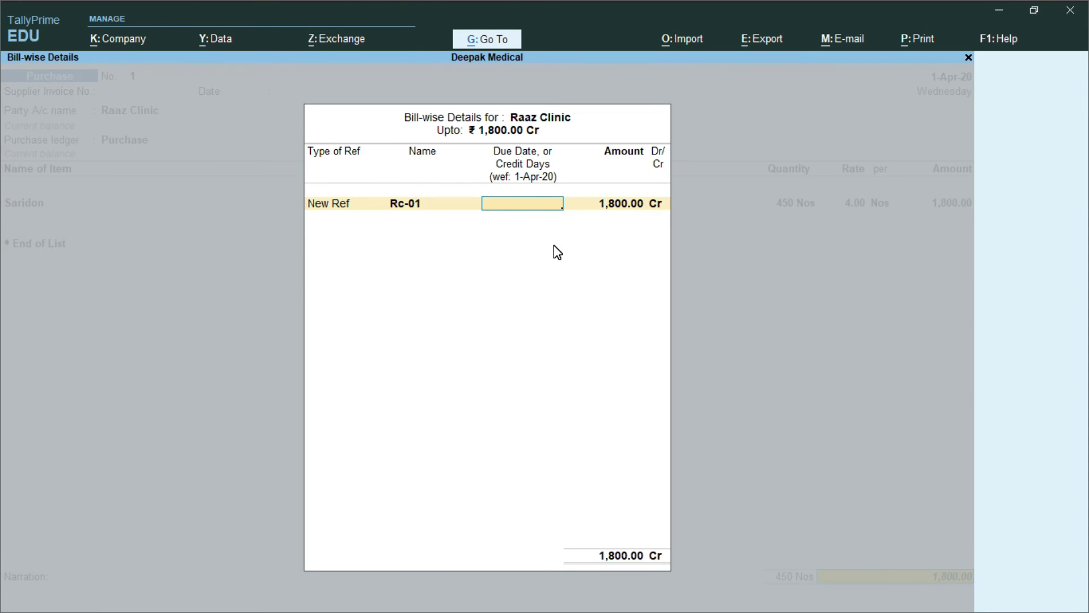
# - Check the exercise PDF, leave the bill's due date blank in TallyPrime, and save the purchase voucher, returning to the Gateway of Tally
pyautogui.hotkey('alt', 'Tab')
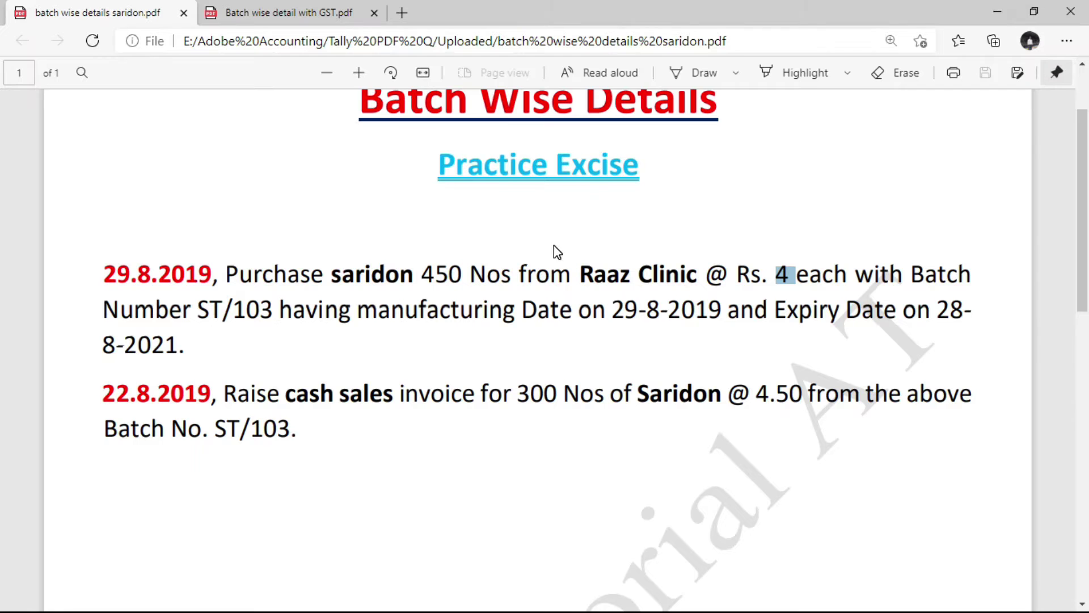
pyautogui.doubleClick(616, 323)
pyautogui.hotkey('alt', 'Tab')
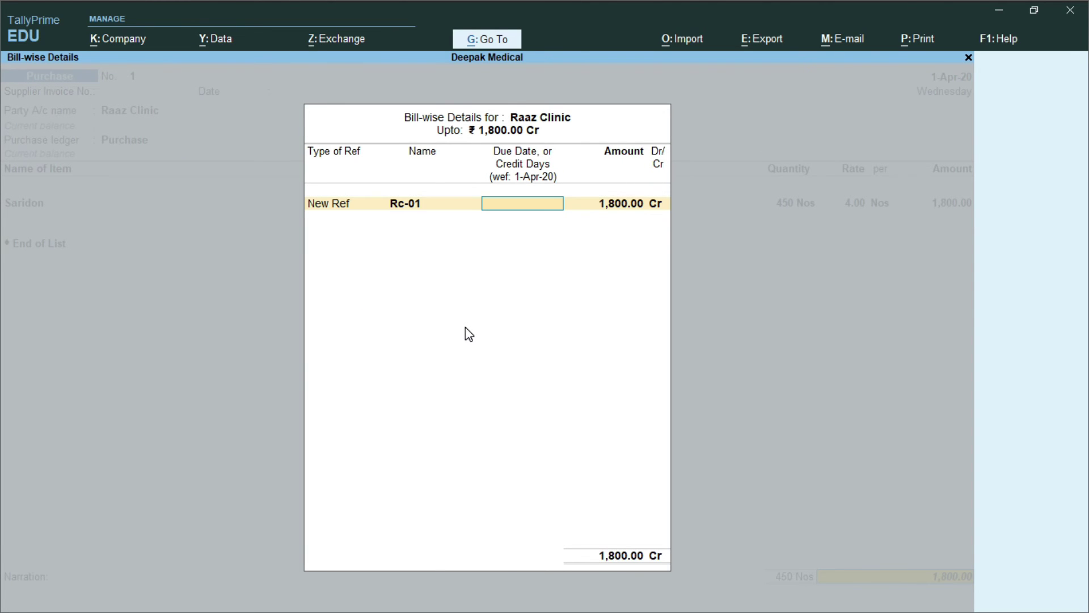
pyautogui.press('Return')
pyautogui.press('Return')
pyautogui.press('Return')
pyautogui.press('Return')
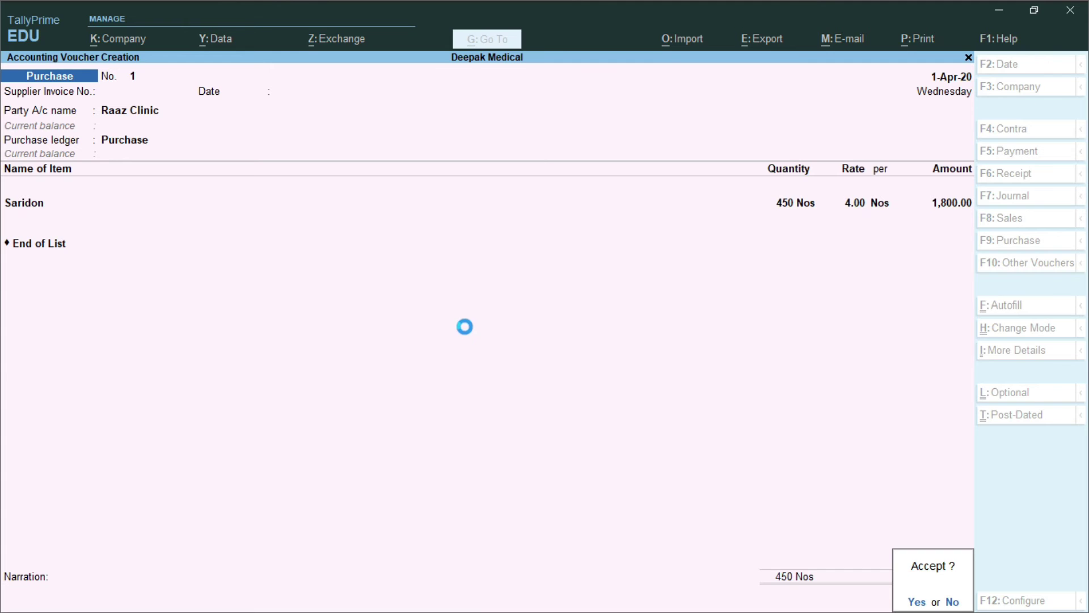
pyautogui.press('Return')
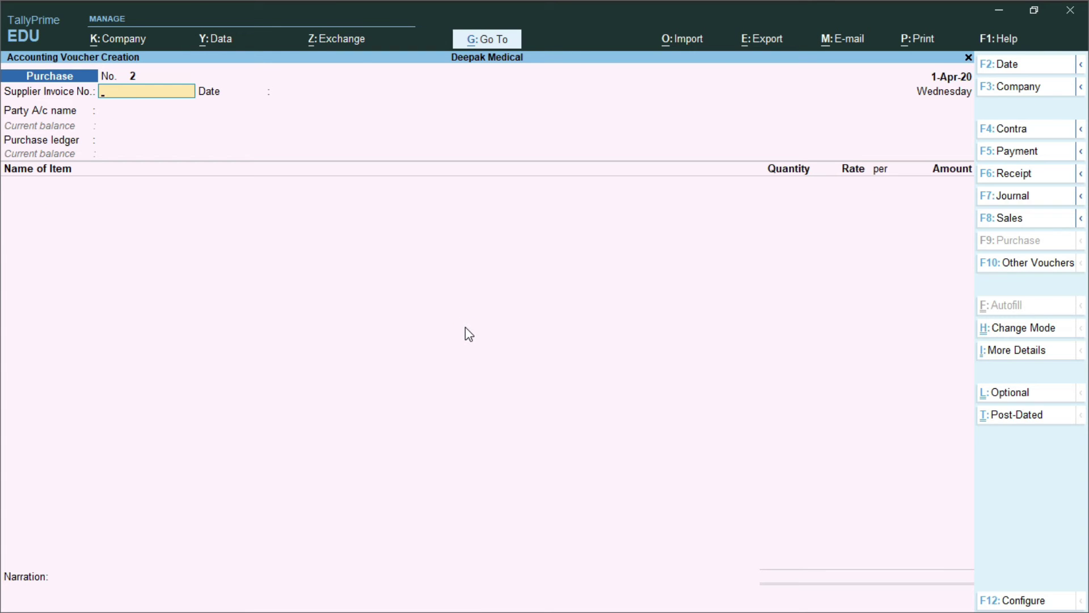
pyautogui.press('Escape')
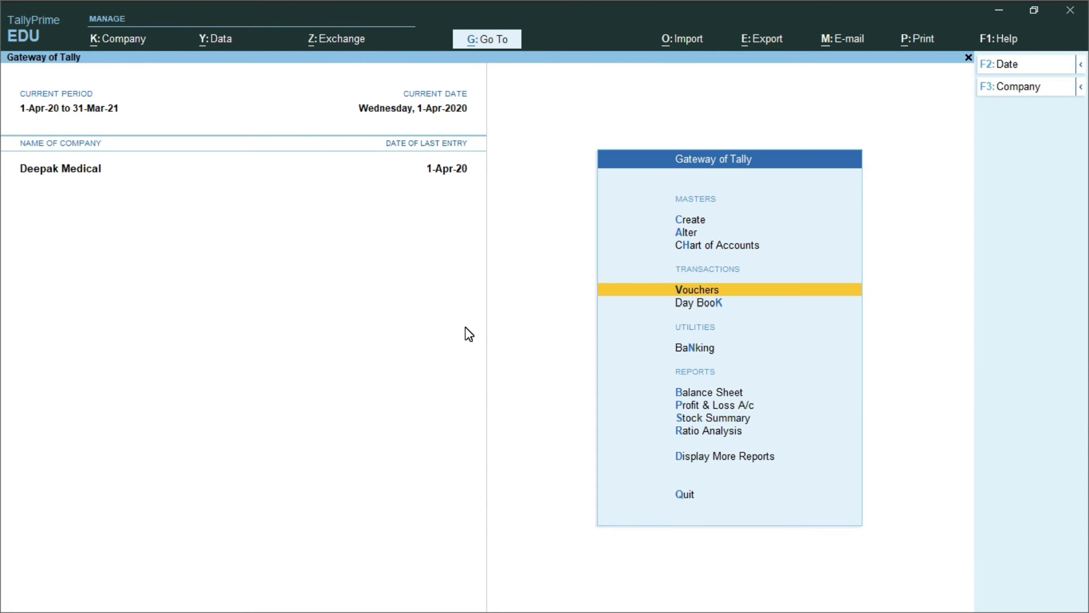
# - Switch to the exercise PDF and review the cash sale's rate, quantity and batch number against the purchase
pyautogui.hotkey('alt', 'Tab')
pyautogui.scroll(-3, 466, 328)
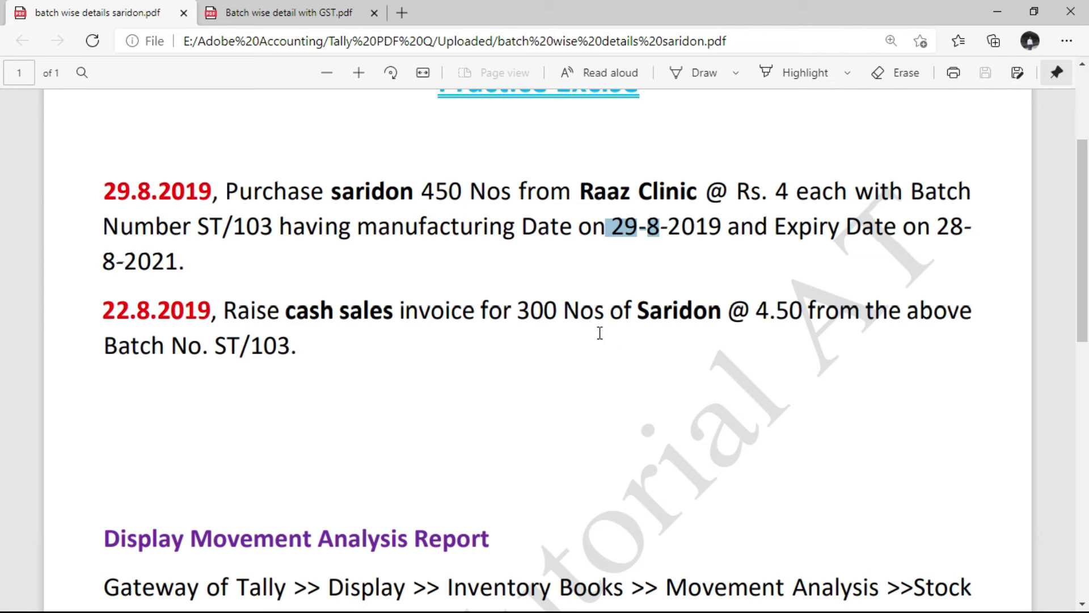
pyautogui.moveTo(756, 311); pyautogui.dragTo(800, 319)
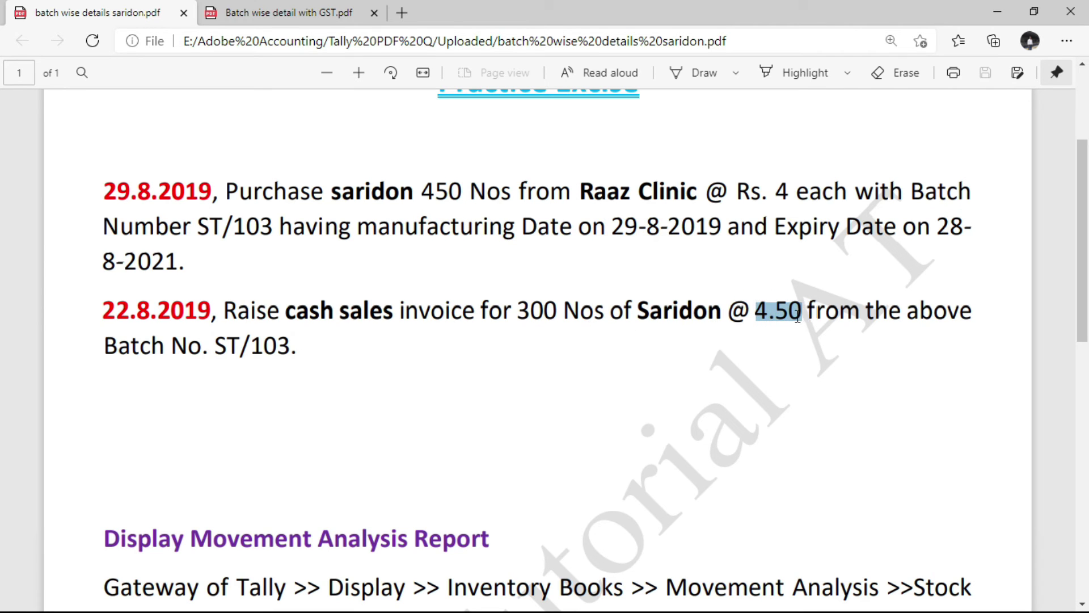
pyautogui.moveTo(774, 192); pyautogui.dragTo(789, 193)
pyautogui.moveTo(748, 317); pyautogui.dragTo(796, 312)
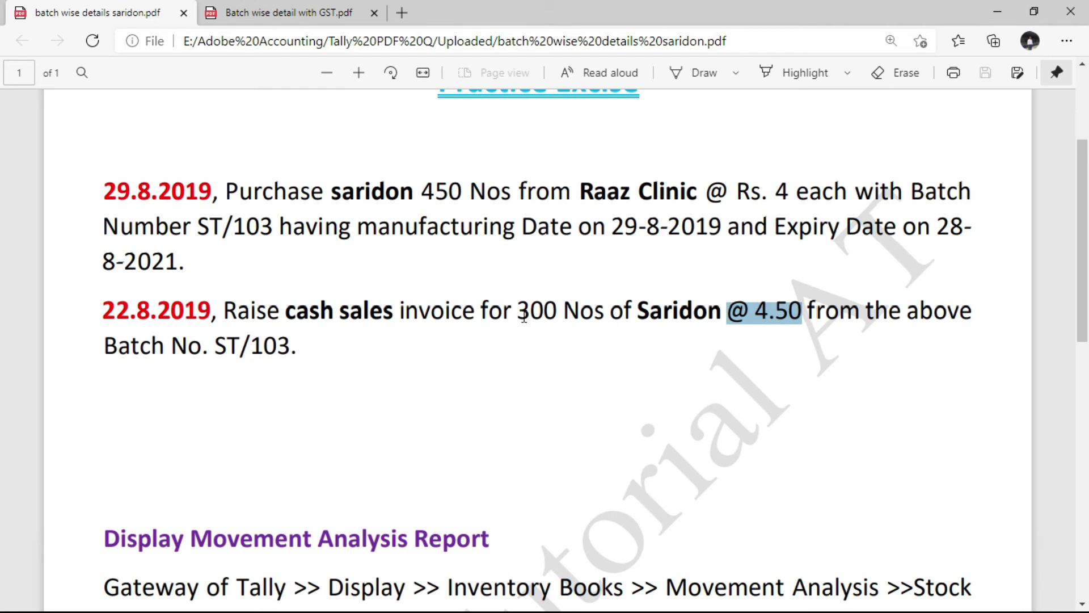
pyautogui.moveTo(520, 313); pyautogui.dragTo(557, 313)
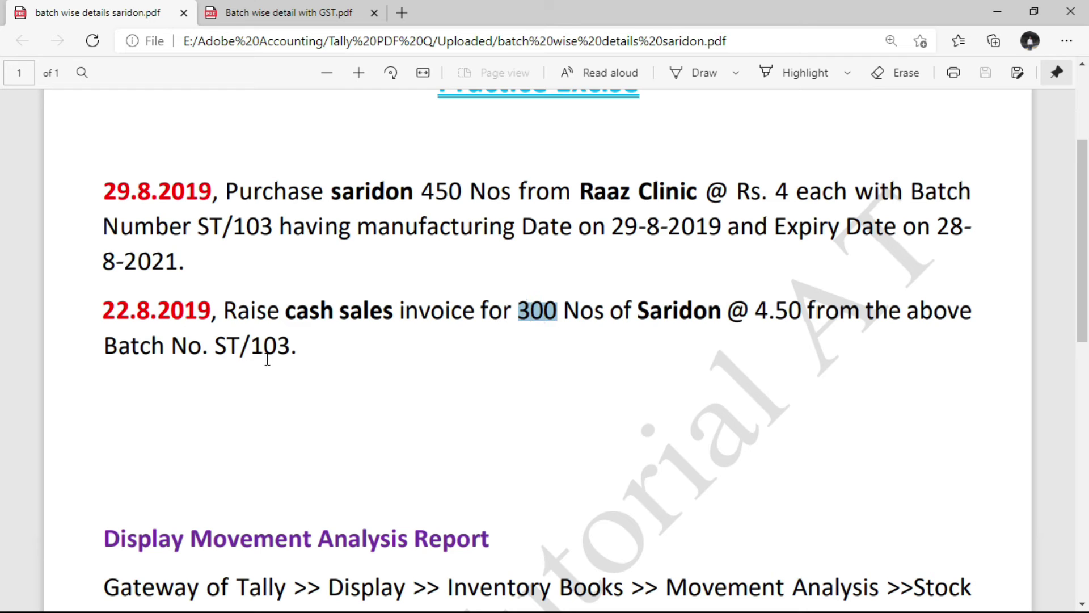
pyautogui.moveTo(214, 343); pyautogui.dragTo(290, 346)
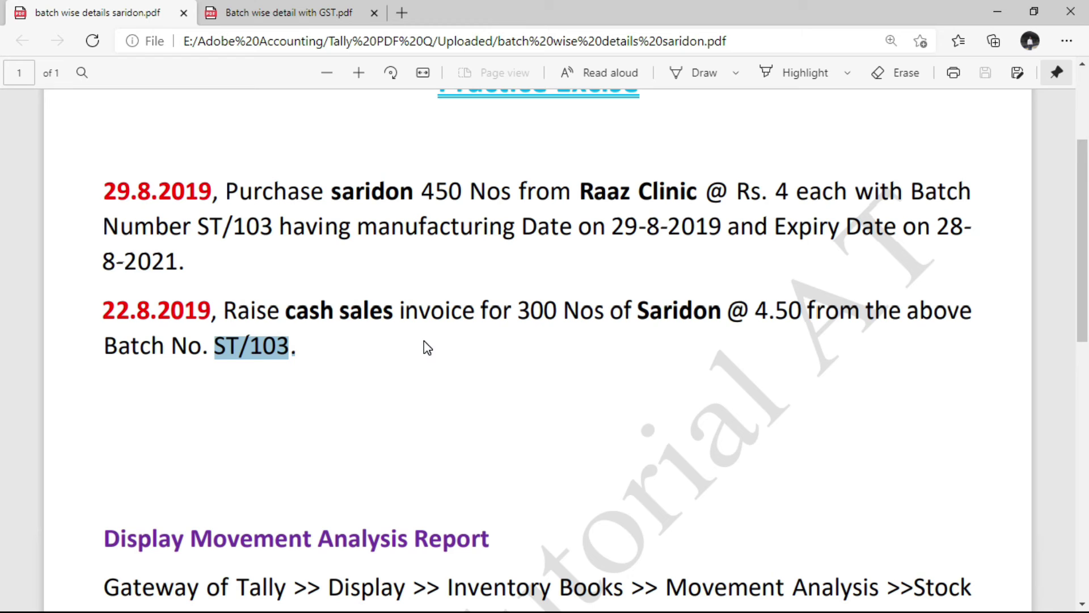
# - Switch to TallyPrime and start a sales voucher with Cash as the party account
pyautogui.hotkey('alt', 'Tab')
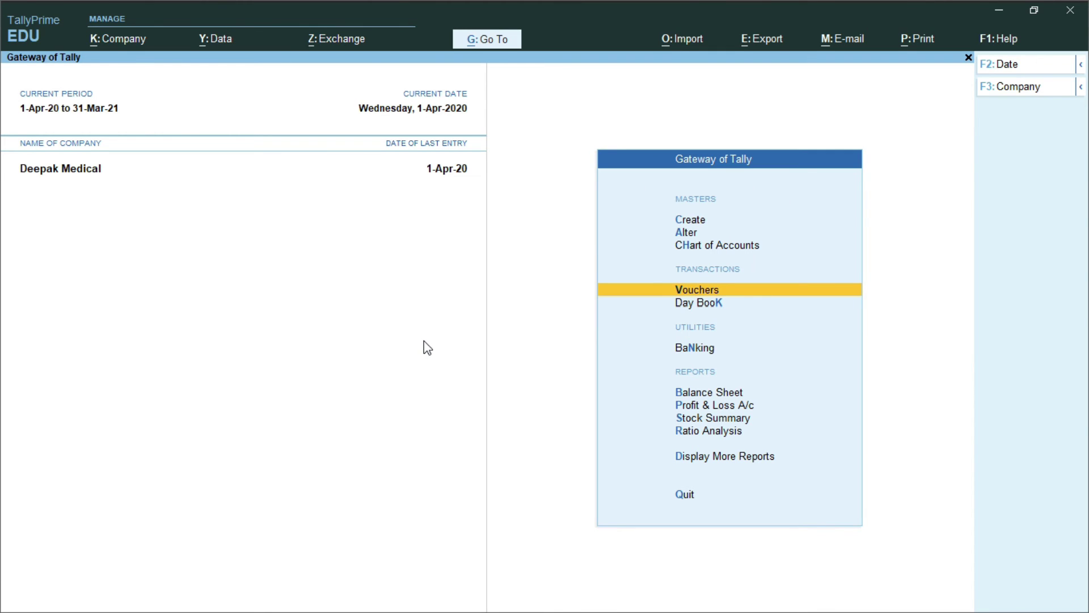
pyautogui.press('Return')
pyautogui.press('F8')
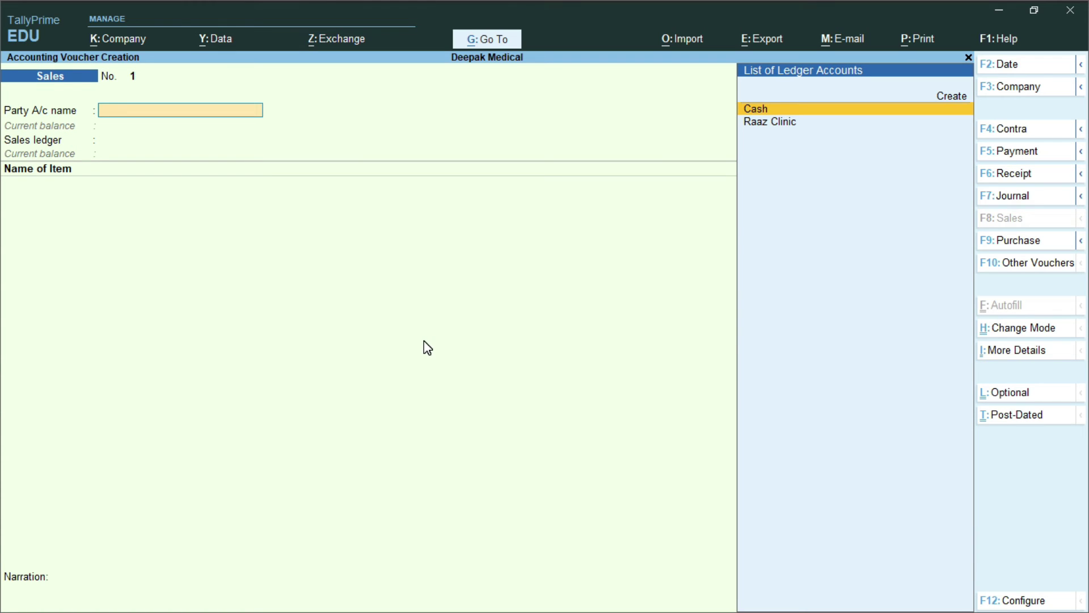
pyautogui.press('Down')
pyautogui.press('Up')
pyautogui.press('Return')
# - Leave the dispatch details blank and accept the Cash party details with state Bihar and country India
pyautogui.press('Return')
pyautogui.press('Return')
pyautogui.press('Return')
pyautogui.press('Return')
pyautogui.press('Return')
pyautogui.press('Return')
pyautogui.press('Return')
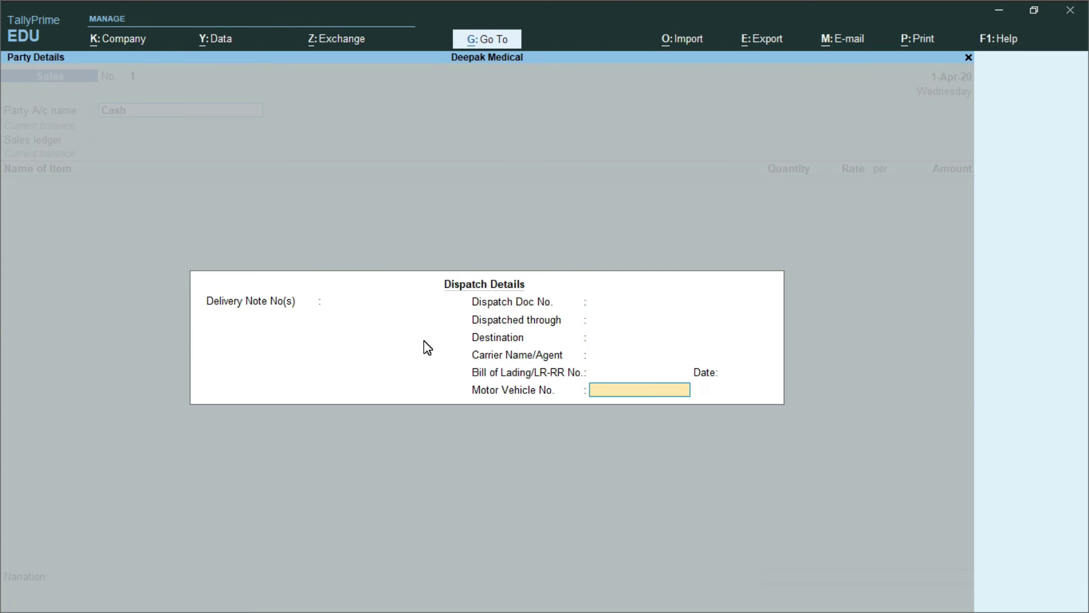
pyautogui.press('Return')
pyautogui.press('Return')
pyautogui.press('Return')
pyautogui.press('Return')
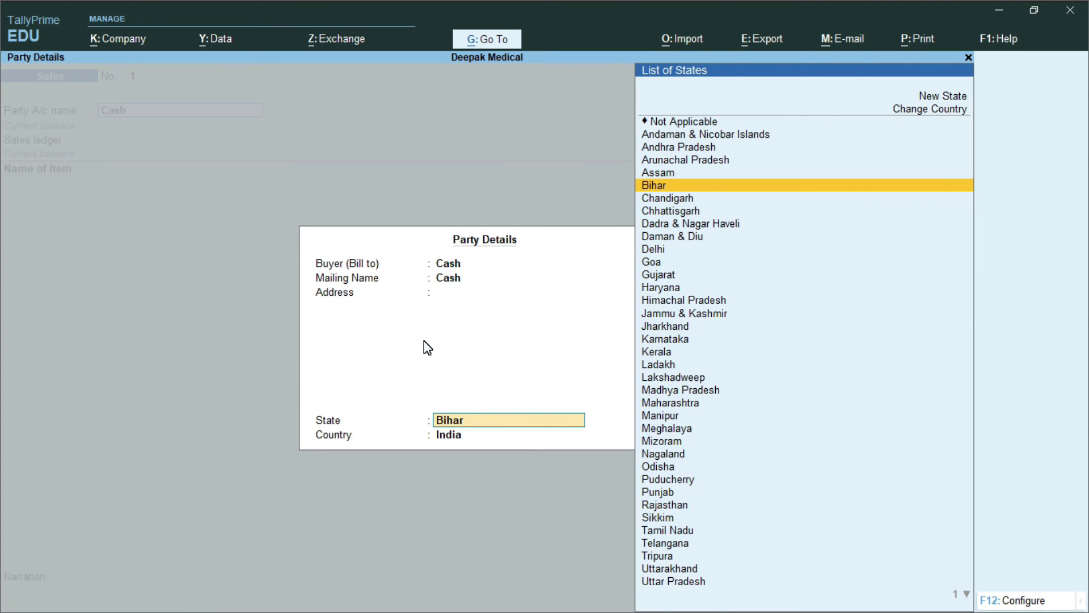
pyautogui.press('Return')
pyautogui.press('Return')
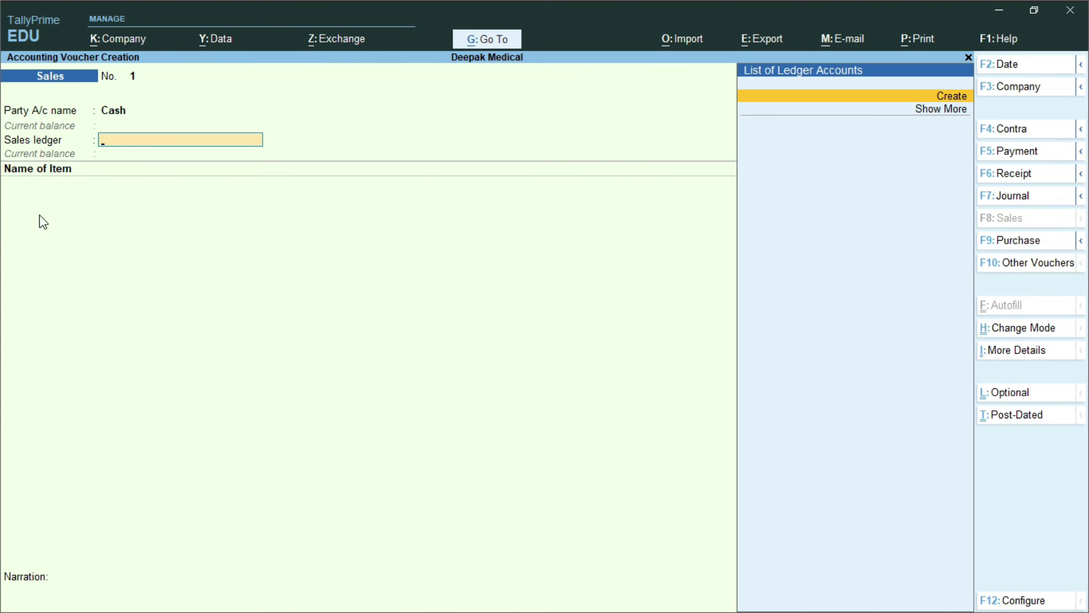
# - Create a ledger named SALES under Sales Accounts and use it as the voucher's sales ledger
pyautogui.click(953, 102)
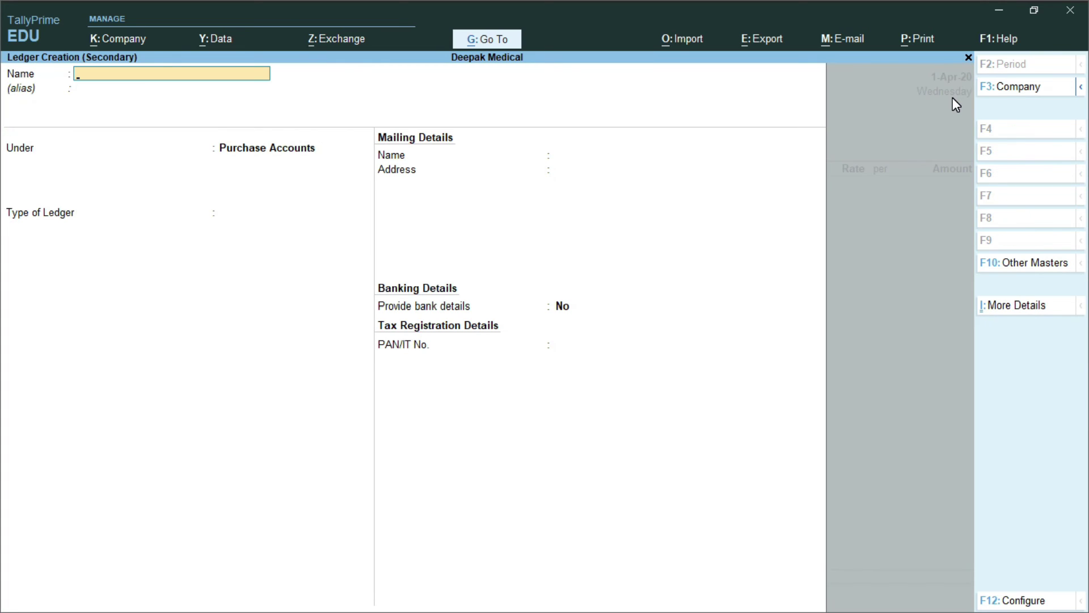
pyautogui.write('SALES')
pyautogui.press('Return')
pyautogui.write('S')
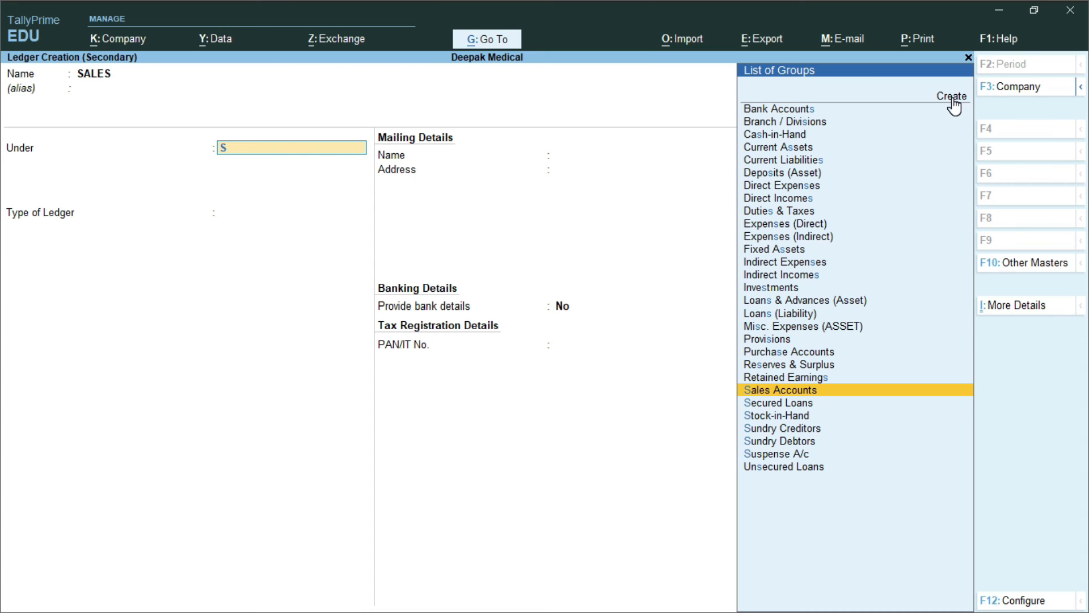
pyautogui.press('Return')
pyautogui.press('Return')
pyautogui.press('Return')
pyautogui.press('Return')
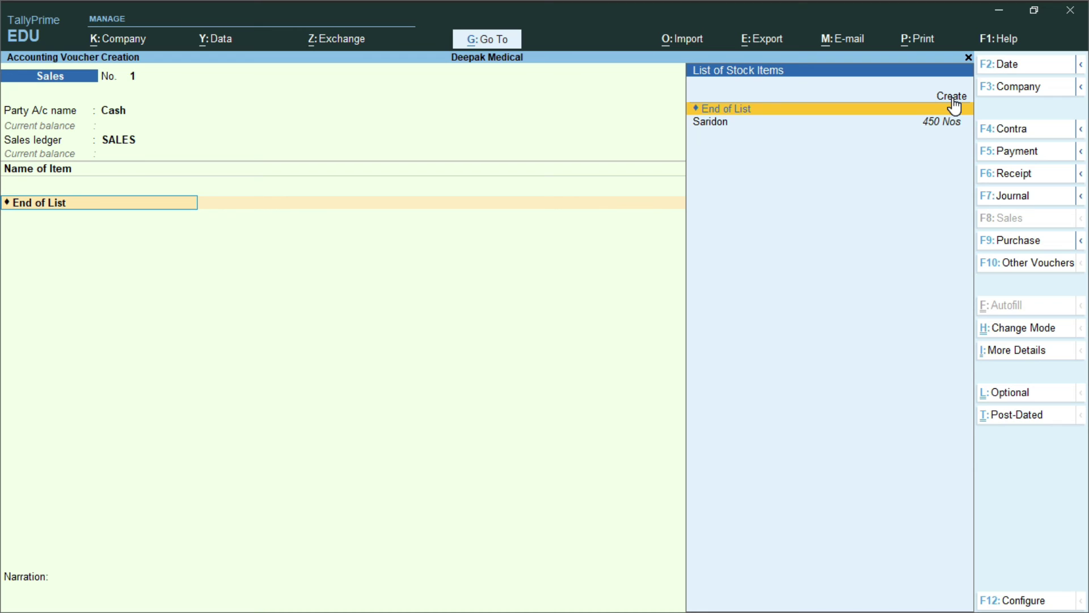
# - Add Saridon to the sales voucher, check the batch number in the exercise PDF, and allocate batch ST/103 in TallyPrime
pyautogui.press('Down')
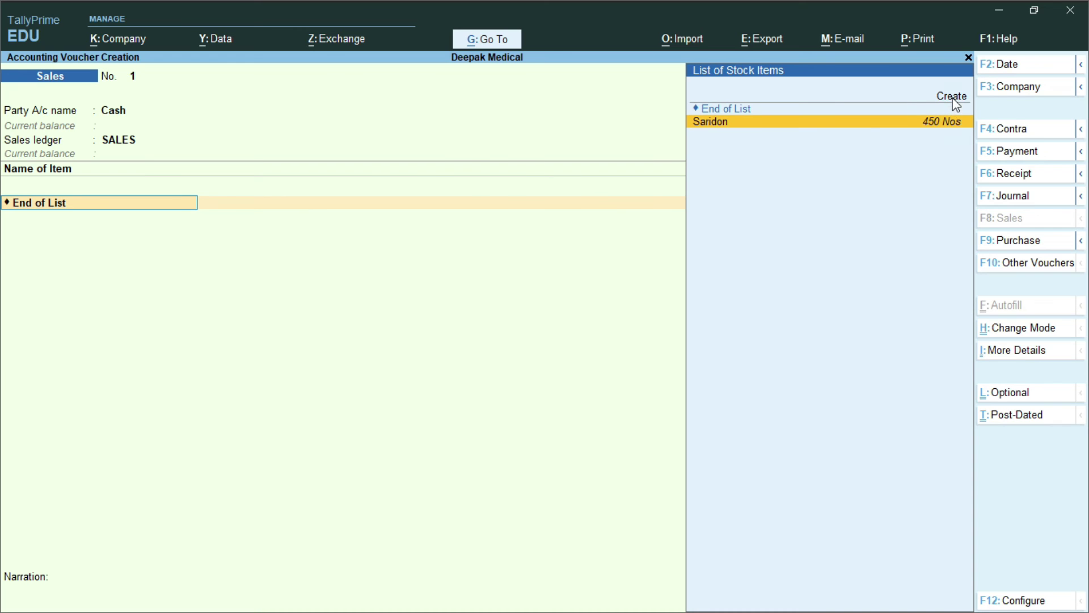
pyautogui.press('Return')
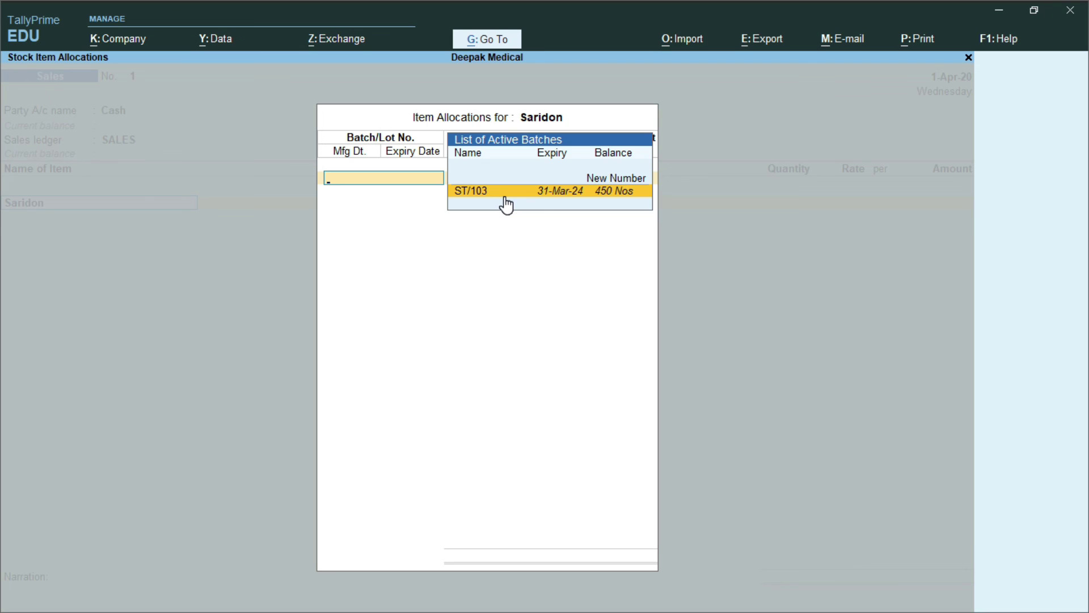
pyautogui.hotkey('alt', 'Tab')
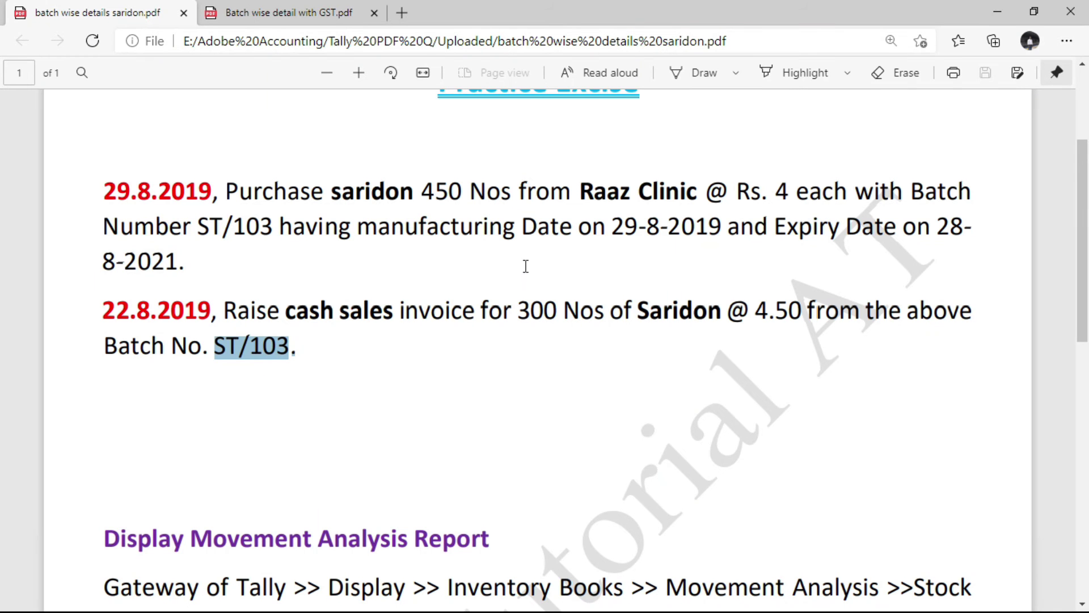
pyautogui.moveTo(107, 348); pyautogui.dragTo(286, 347)
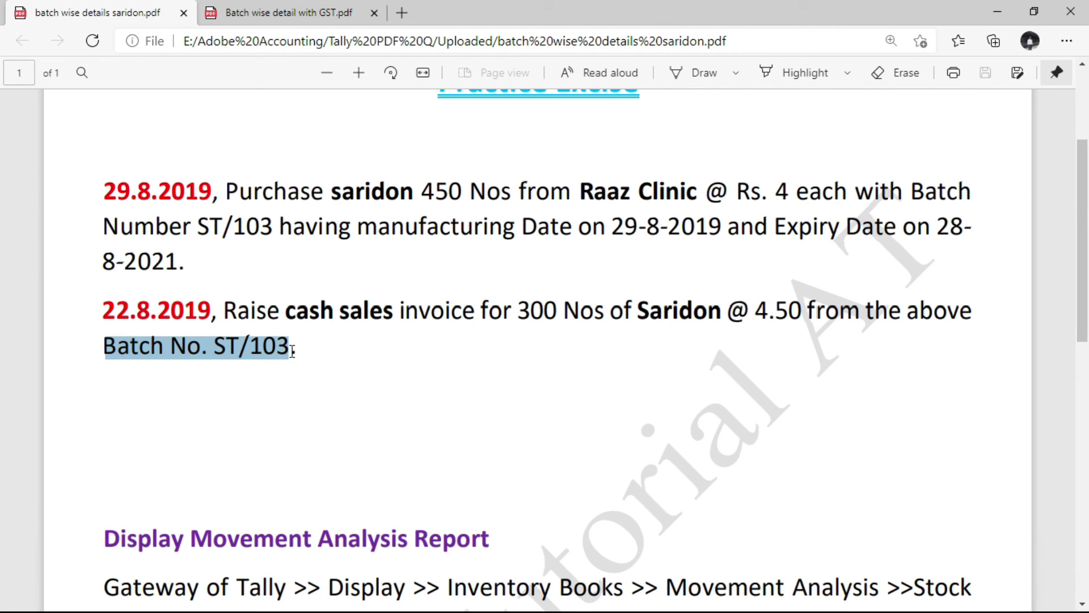
pyautogui.hotkey('alt', 'Tab')
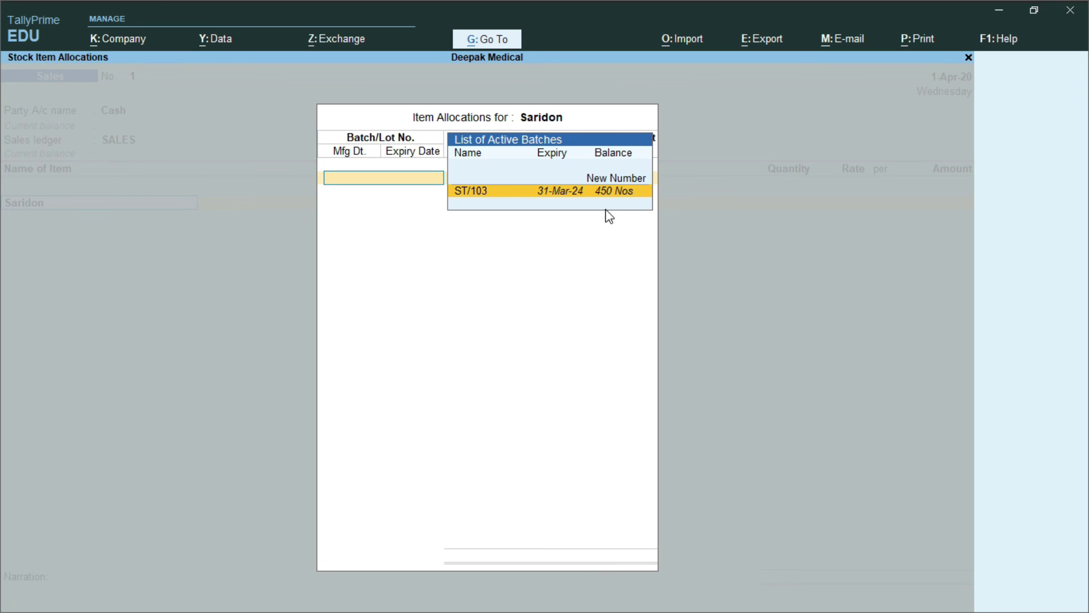
pyautogui.press('Return')
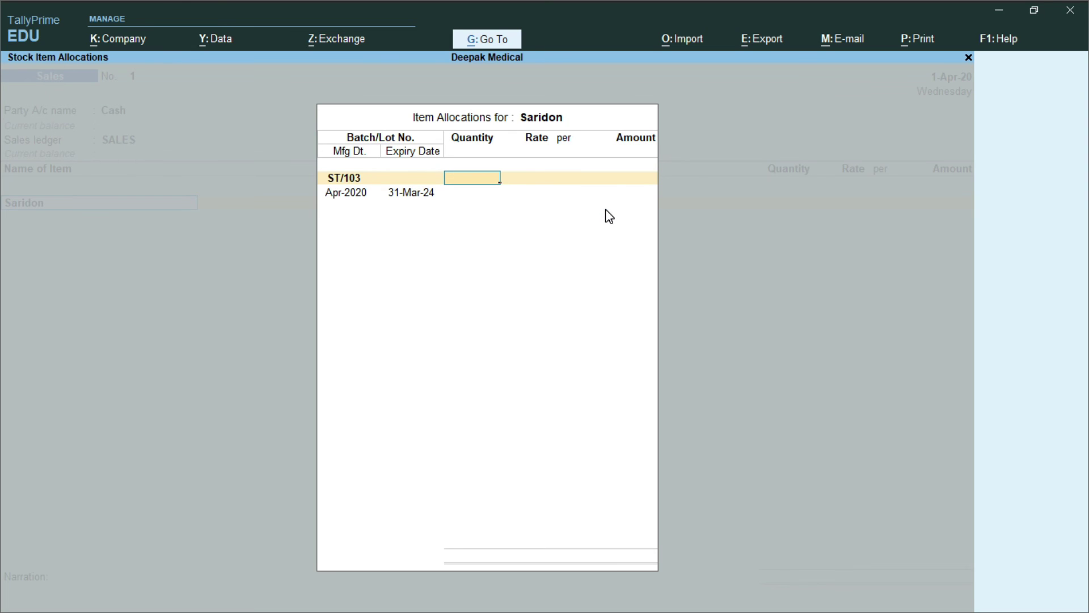
# - Set batch ST/103's quantity to 300 Nos and rate to 4.50, and end the batch and item lists
pyautogui.write('300')
pyautogui.press('Return')
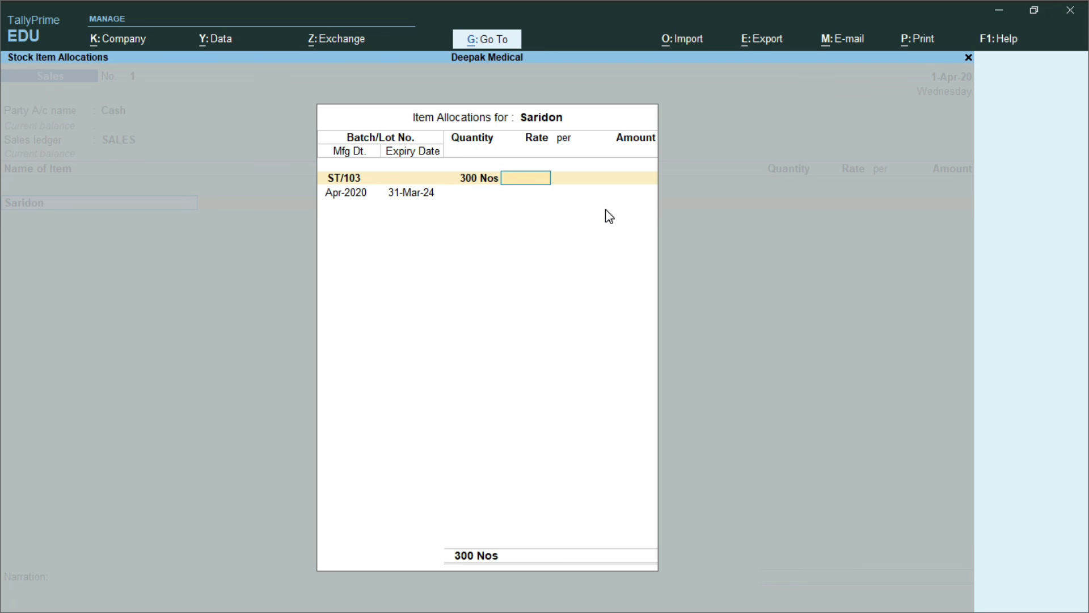
pyautogui.write('4.50')
pyautogui.press('Return')
pyautogui.press('Return')
pyautogui.press('Return')
pyautogui.press('Return')
pyautogui.press('Return')
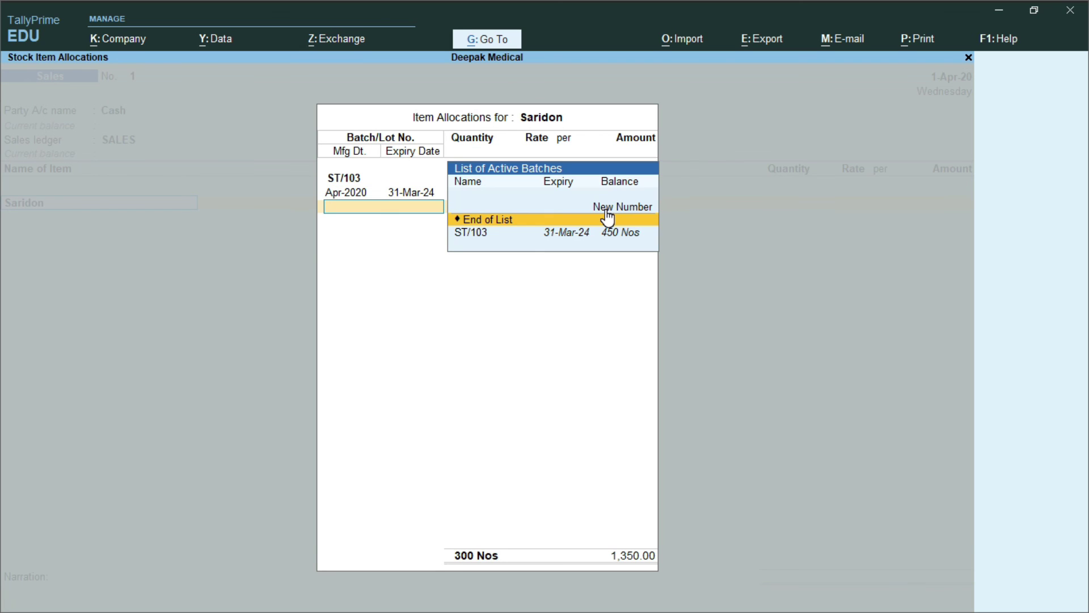
pyautogui.press('Return')
pyautogui.press('Return')
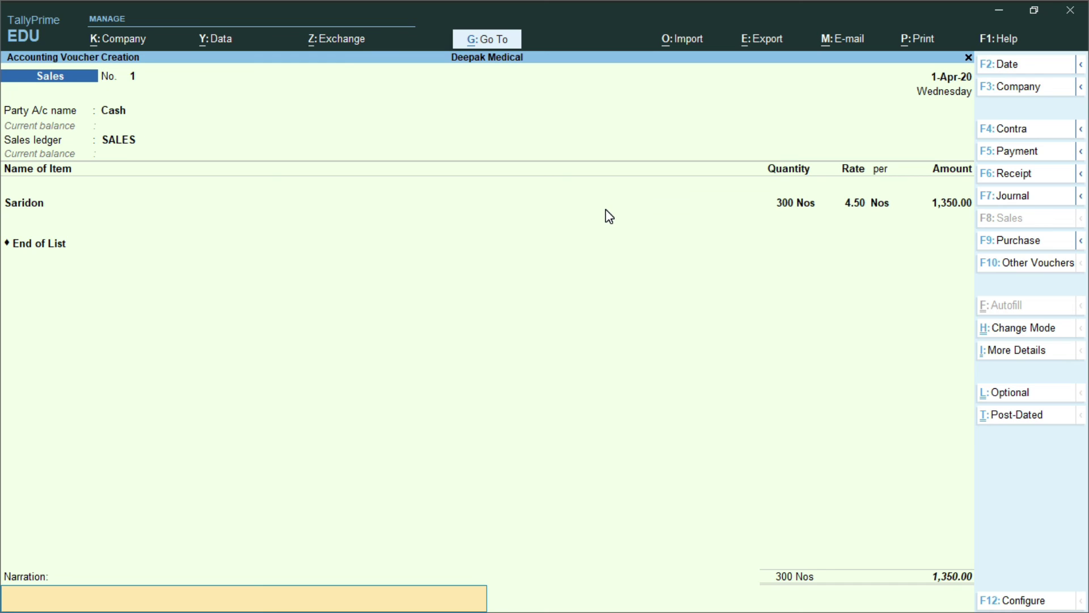
# - Leave the narration blank, save the sales voucher, and return to the Gateway of Tally
pyautogui.press('Return')
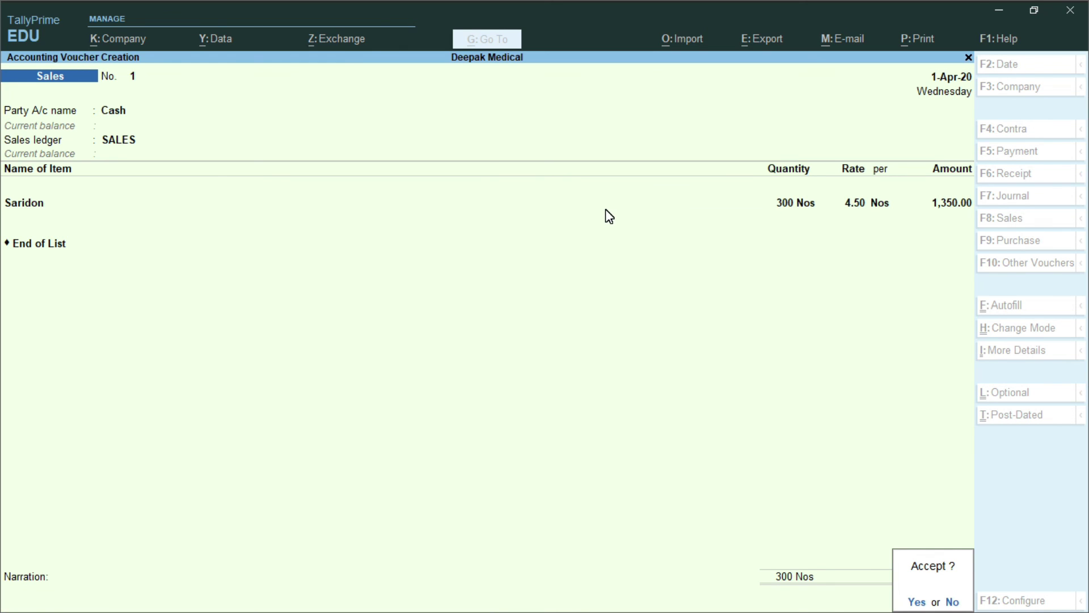
pyautogui.press('Return')
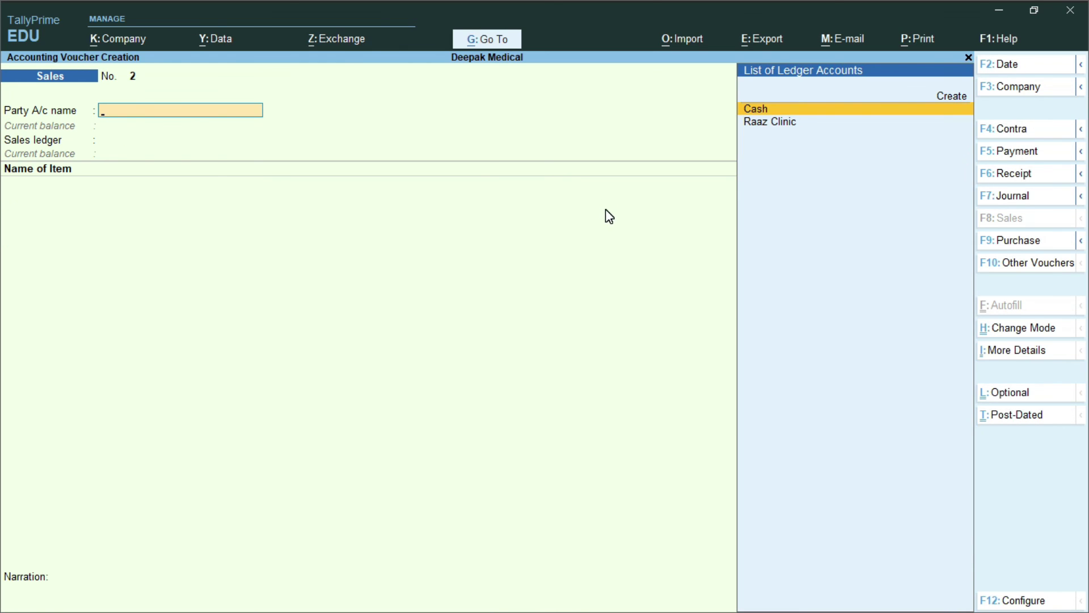
pyautogui.press('Escape')
pyautogui.press('Escape')
pyautogui.press('Escape')
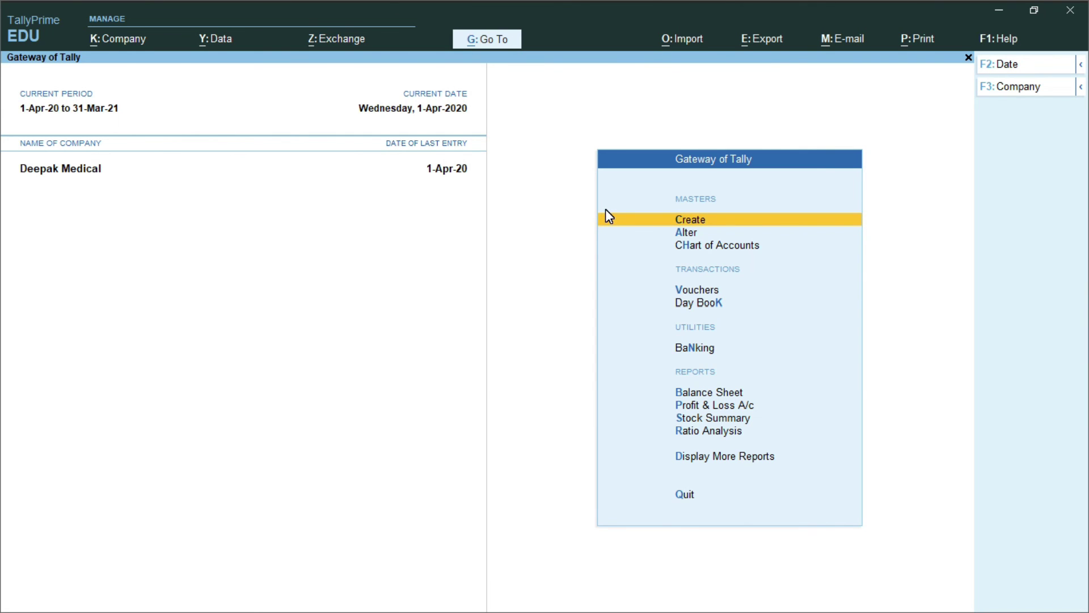
# - Switch to the exercise PDF and review the instructions for displaying the Movement Analysis Report
pyautogui.hotkey('alt', 'Tab')
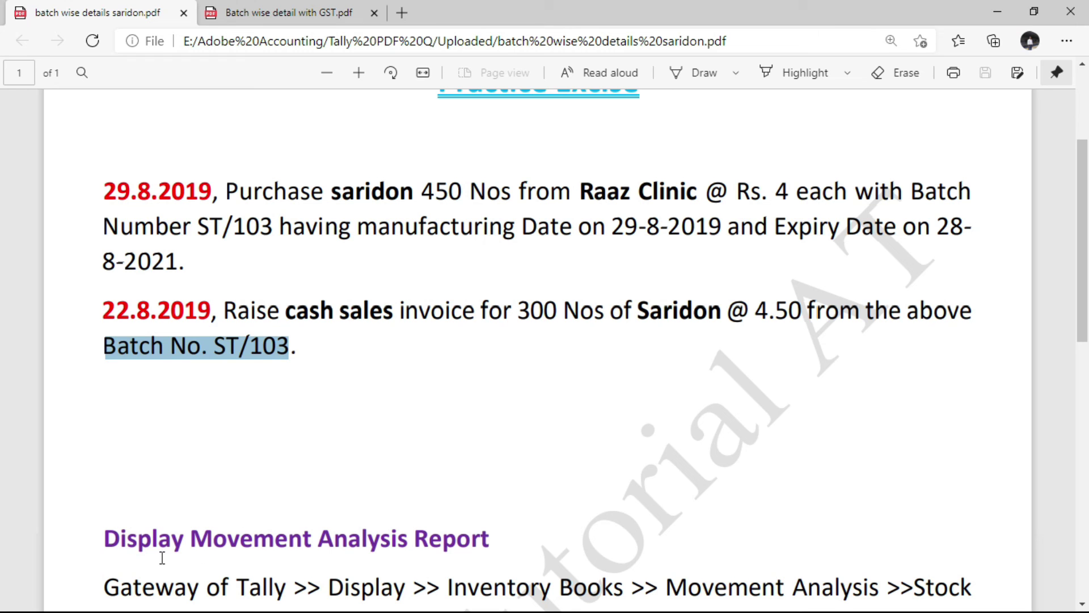
pyautogui.scroll(-1, 231, 538)
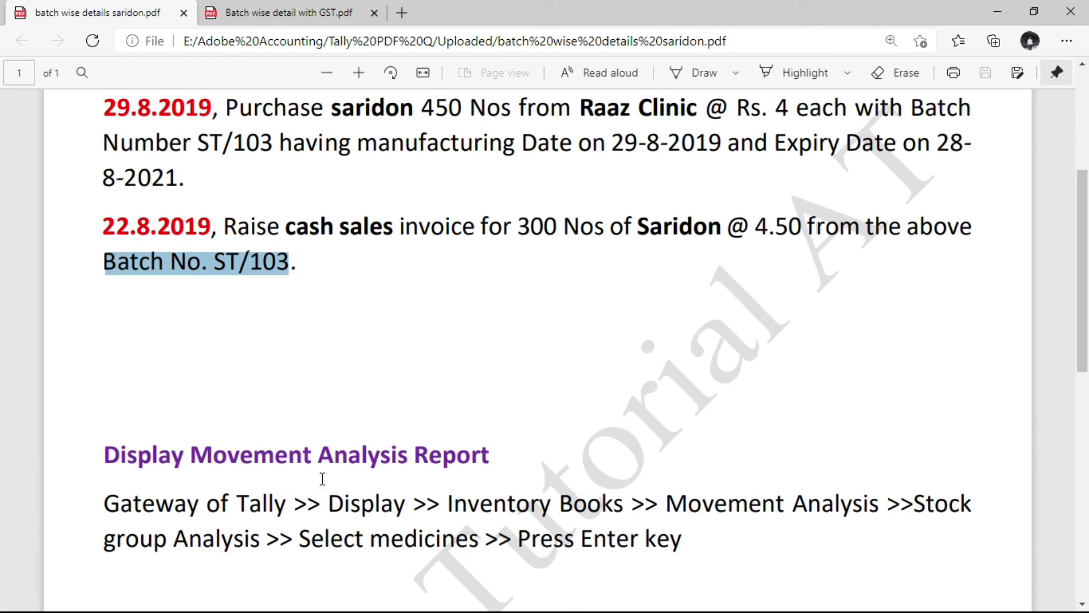
pyautogui.scroll(-1, 642, 496)
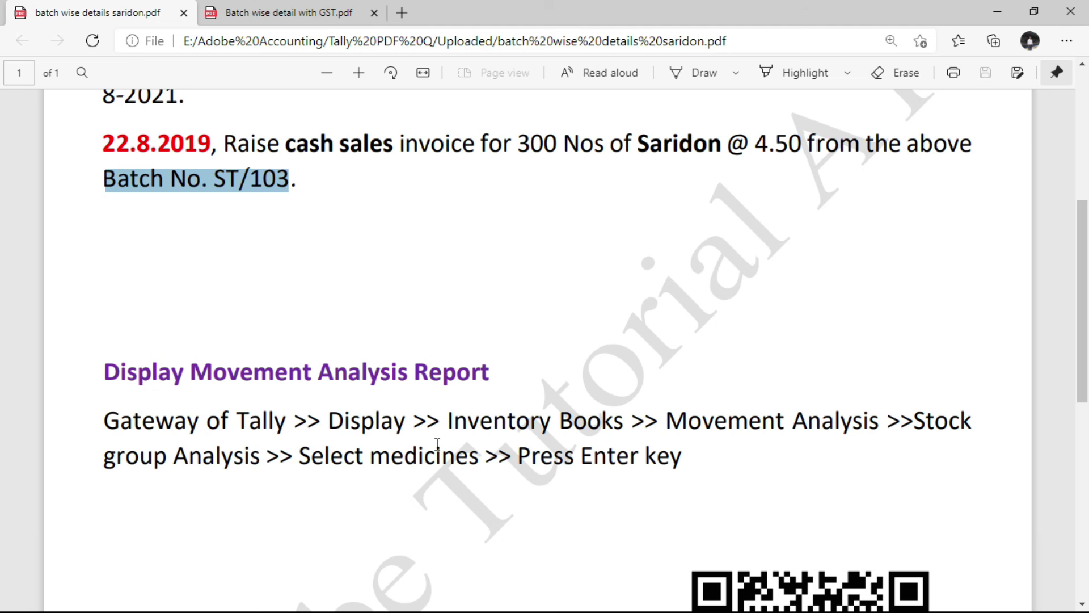
pyautogui.scroll(2, 456, 437)
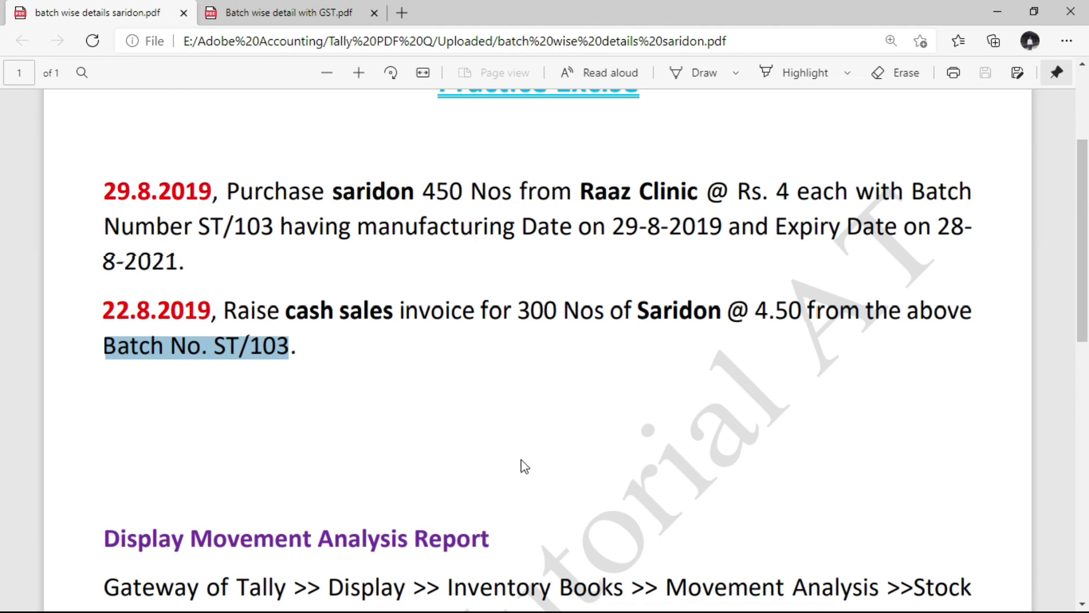
pyautogui.scroll(2, 516, 461)
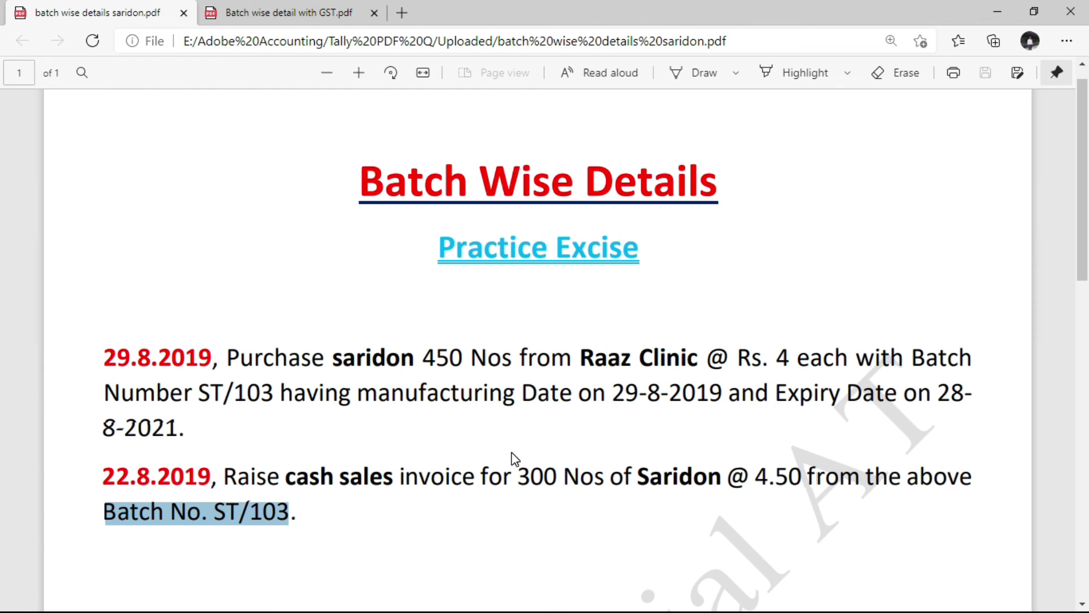